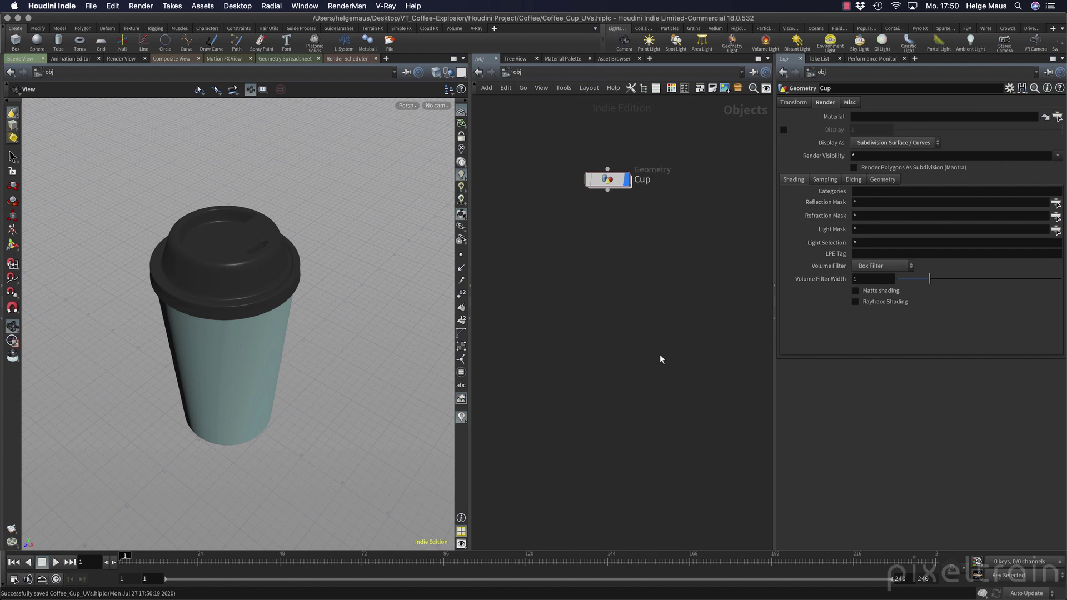
Step: Open the Cup network and show the cup faceted with Smooth Wire Shaded edges
double_click(607, 179)
drag(235, 359, 263, 282)
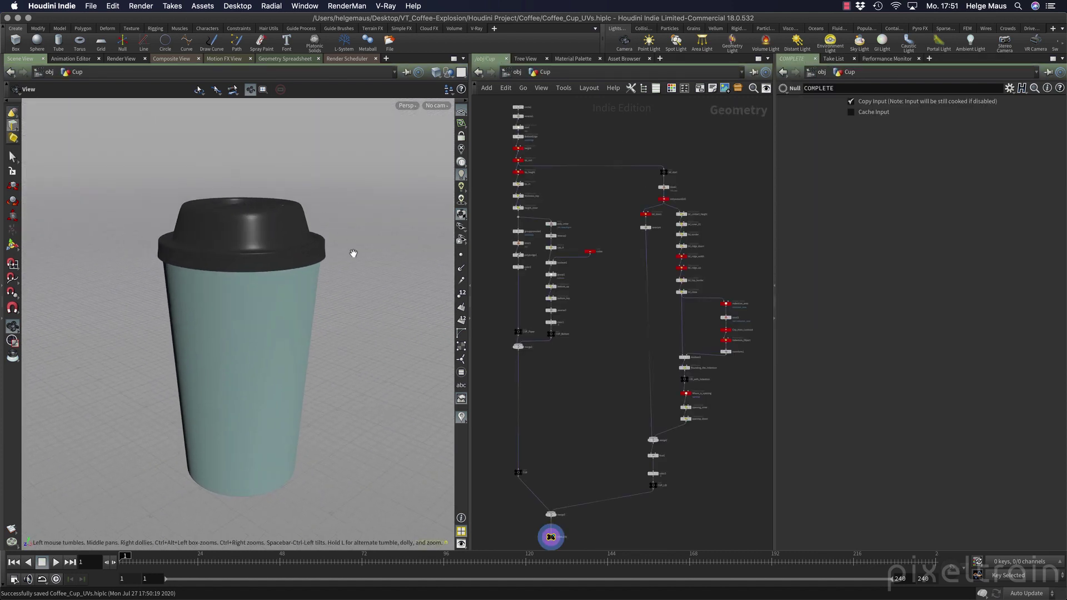
key(equal)
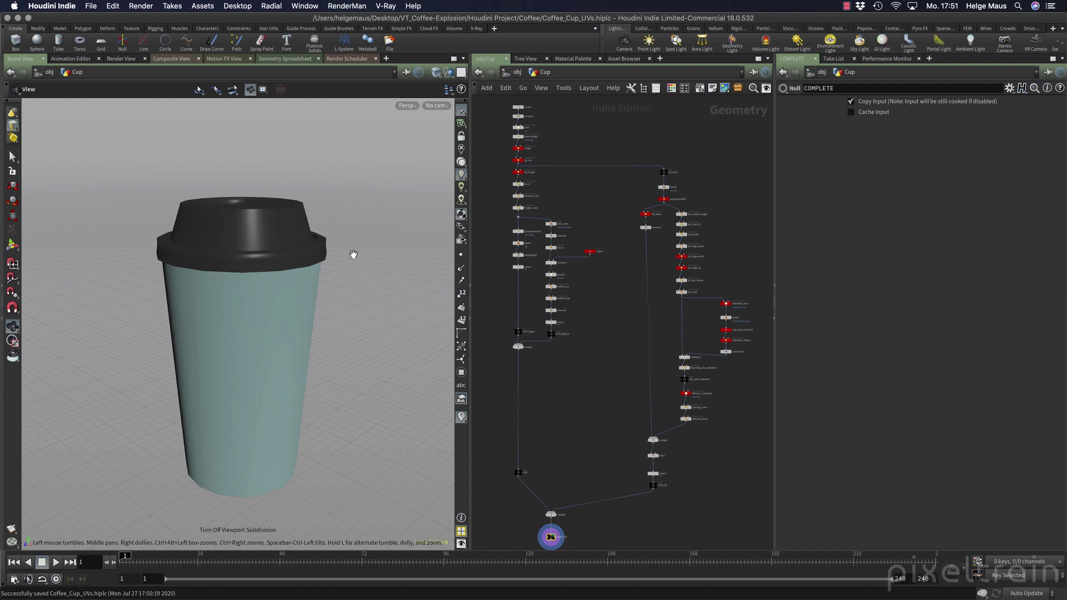
drag(353, 254, 310, 290)
click(431, 78)
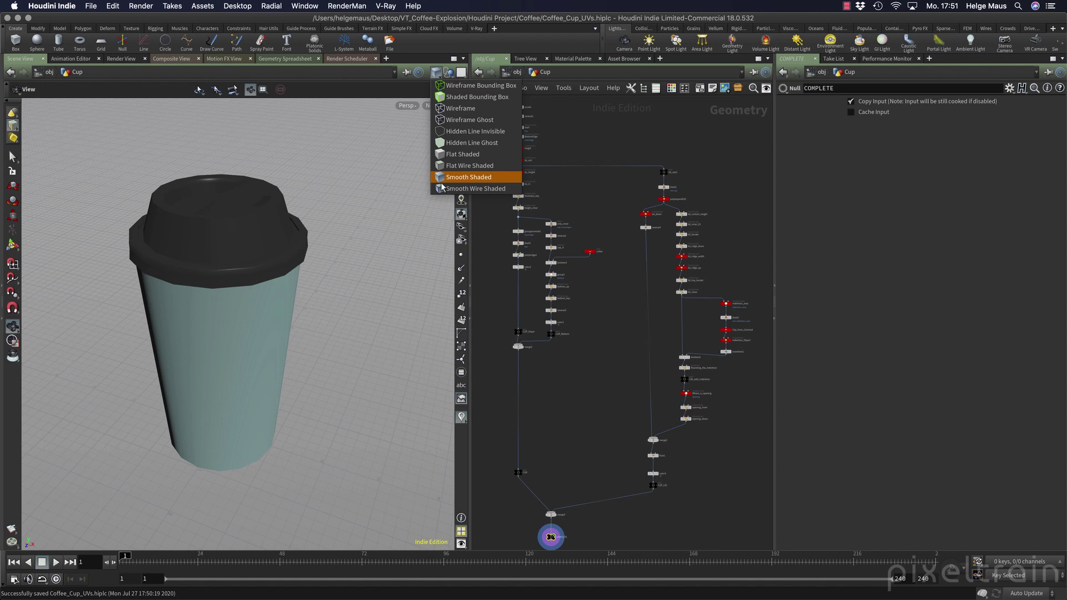
click(450, 187)
mouse_move(419, 207)
mouse_down()
mouse_move(180, 295)
mouse_move(186, 239)
mouse_up()
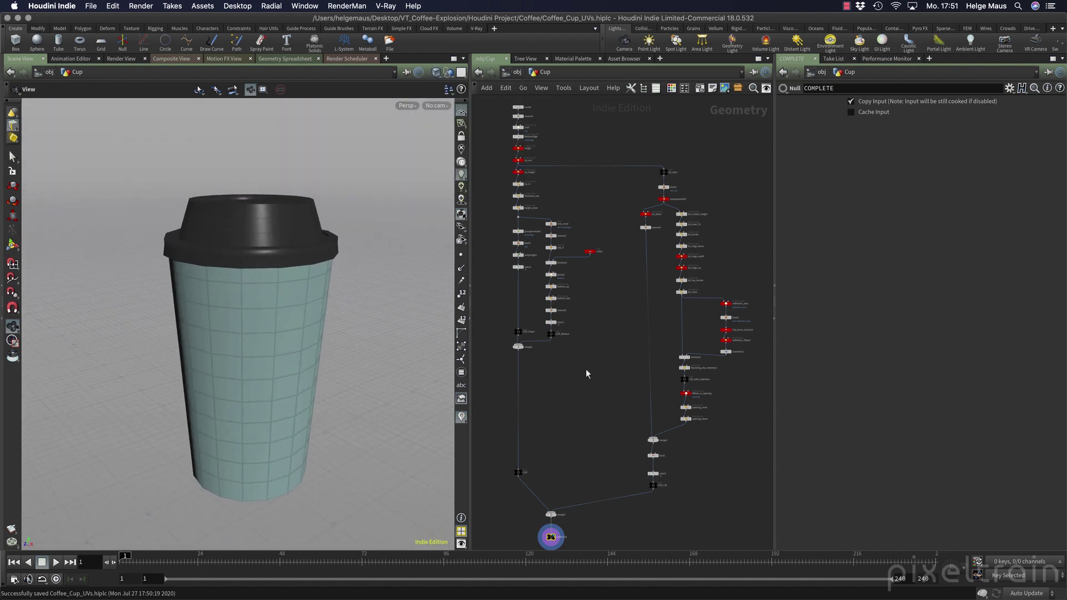
Step: Inspect the COMPLETE node's info: 179 points, 141 polygons and its groups
scroll(579, 371, up, 3)
middle_drag(599, 396, 646, 371)
scroll(612, 335, up, 3)
middle_click(576, 307)
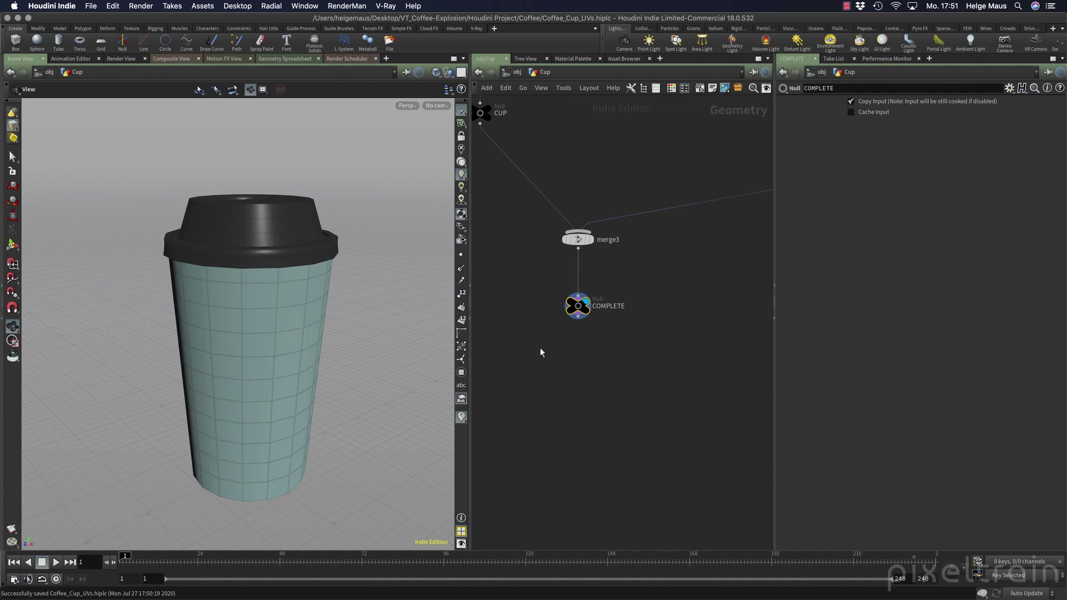
Step: Frame the whole Cup network, save the scene, and orbit to view the cup's underside
scroll(539, 348, down, 5)
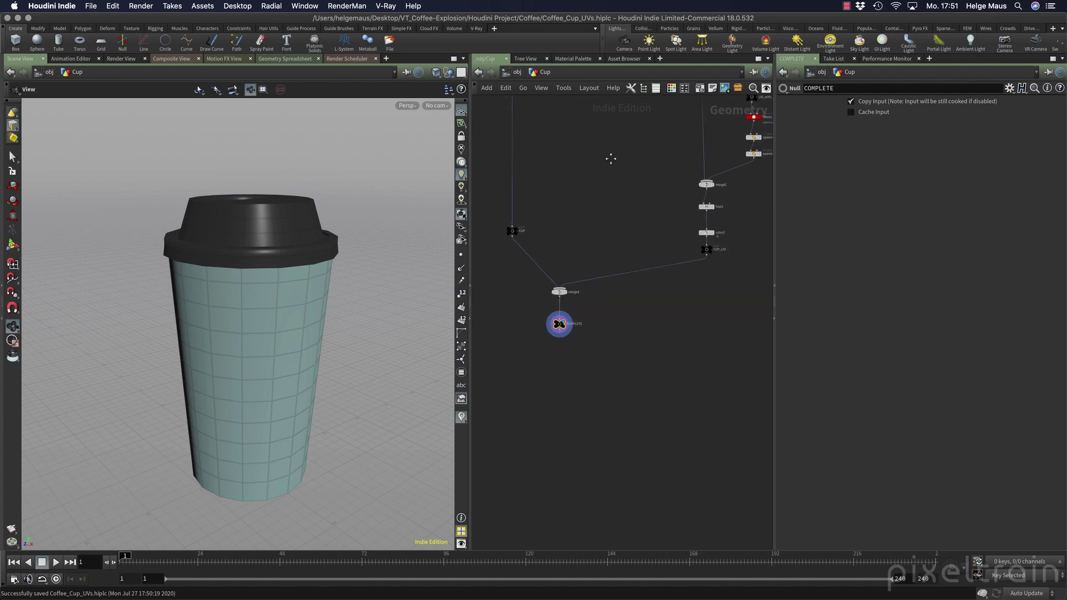
middle_drag(613, 160, 609, 318)
key(super+s)
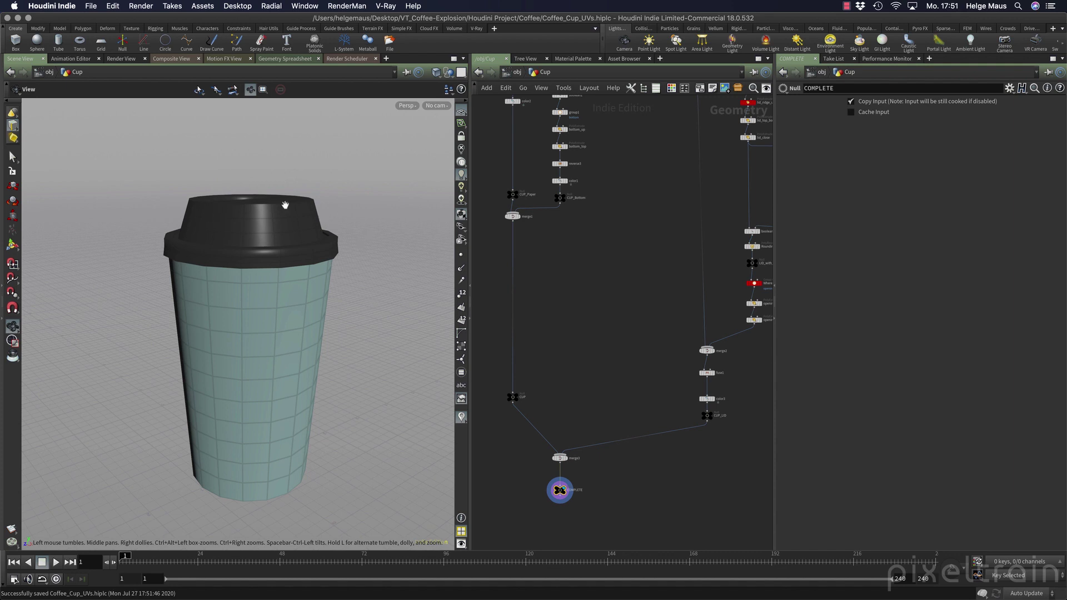
drag(285, 205, 309, 235)
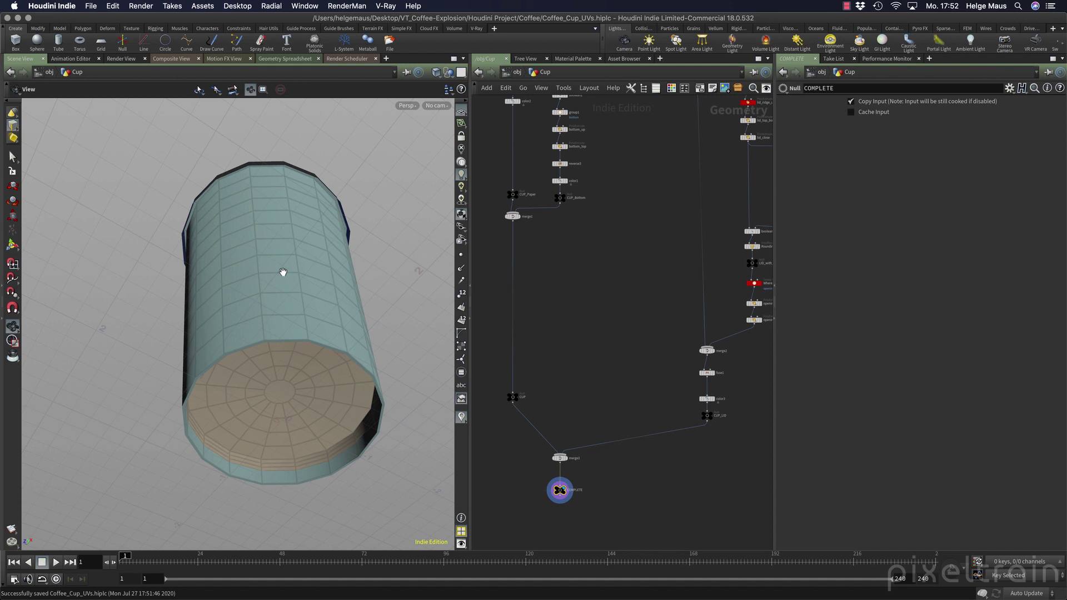
Step: Display only CUP_Paper and view its info: 544 points, groups innerPaper and top
middle_drag(509, 253, 613, 404)
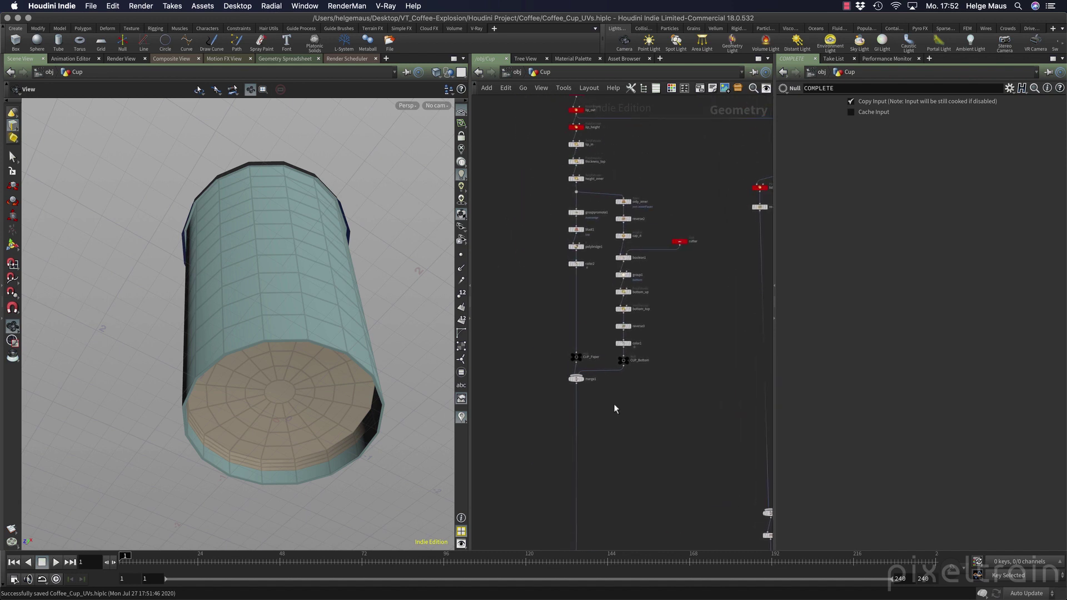
click(581, 356)
scroll(557, 354, up, 5)
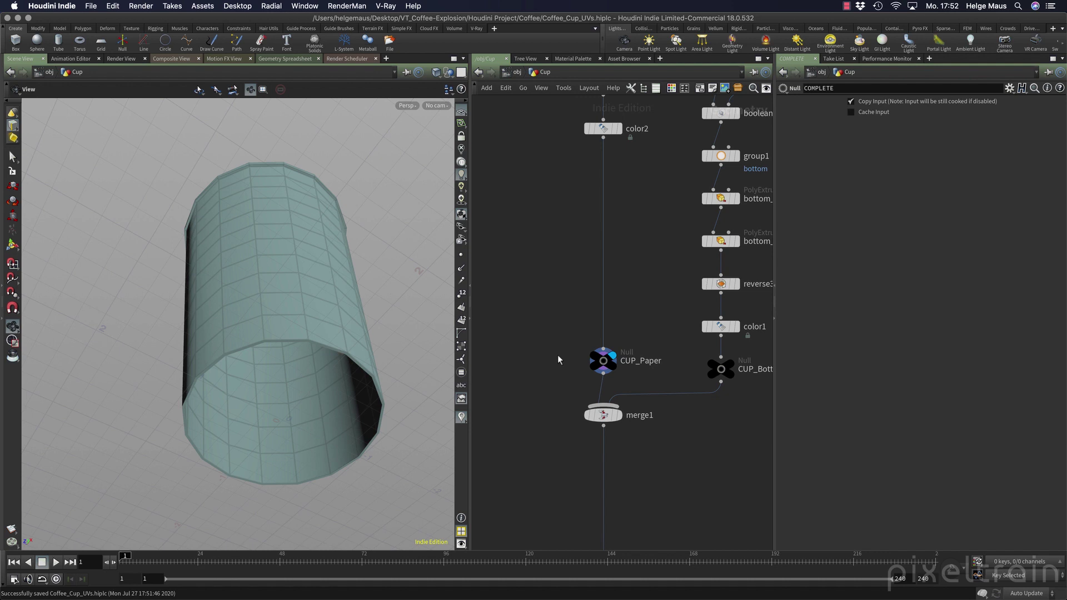
middle_drag(558, 355, 535, 353)
drag(266, 334, 238, 325)
middle_click(580, 359)
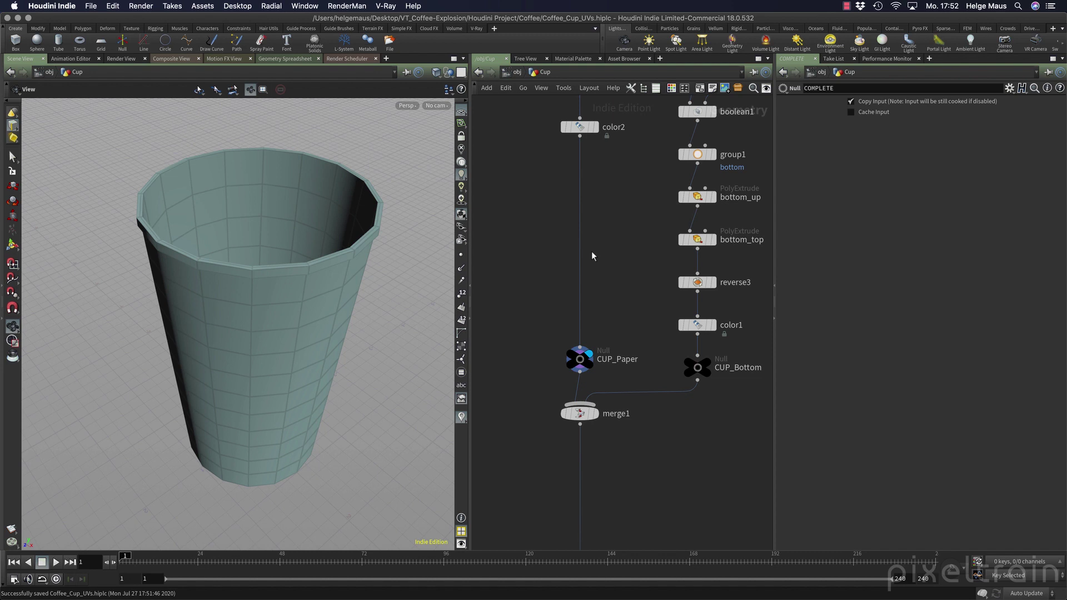
Step: Reveal the inner branch and merge1, then recheck CUP_Paper's inneredge and outeredge groups
middle_drag(591, 251, 560, 425)
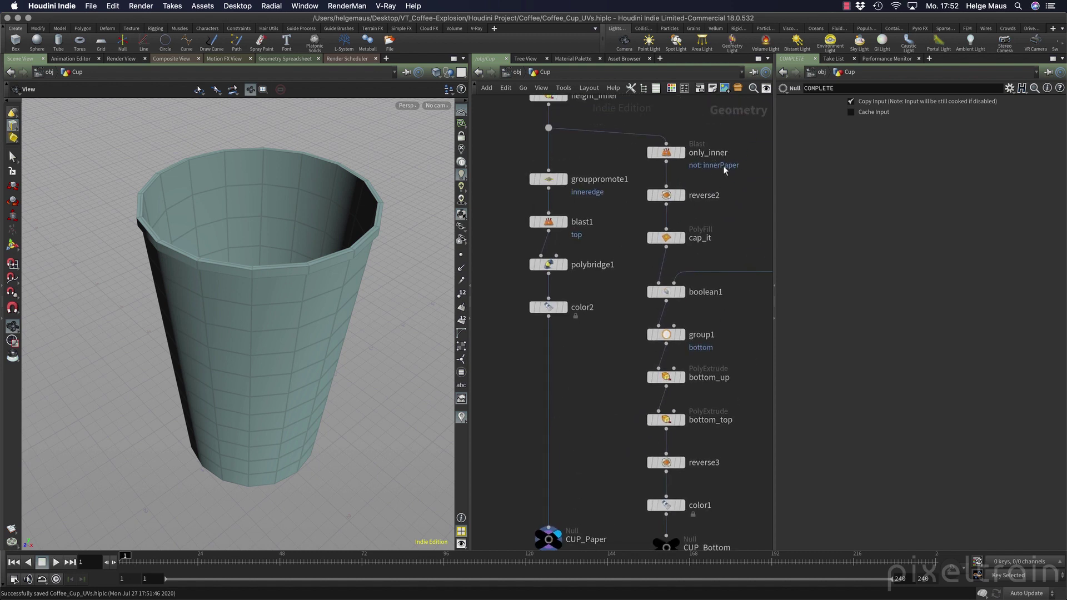
middle_drag(600, 411, 631, 303)
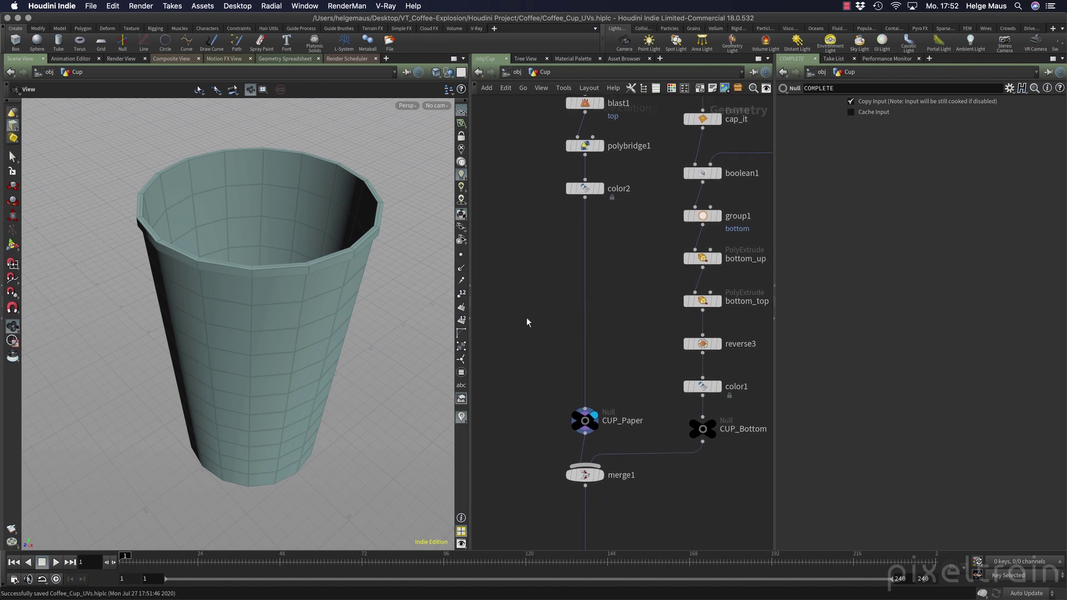
middle_click(590, 423)
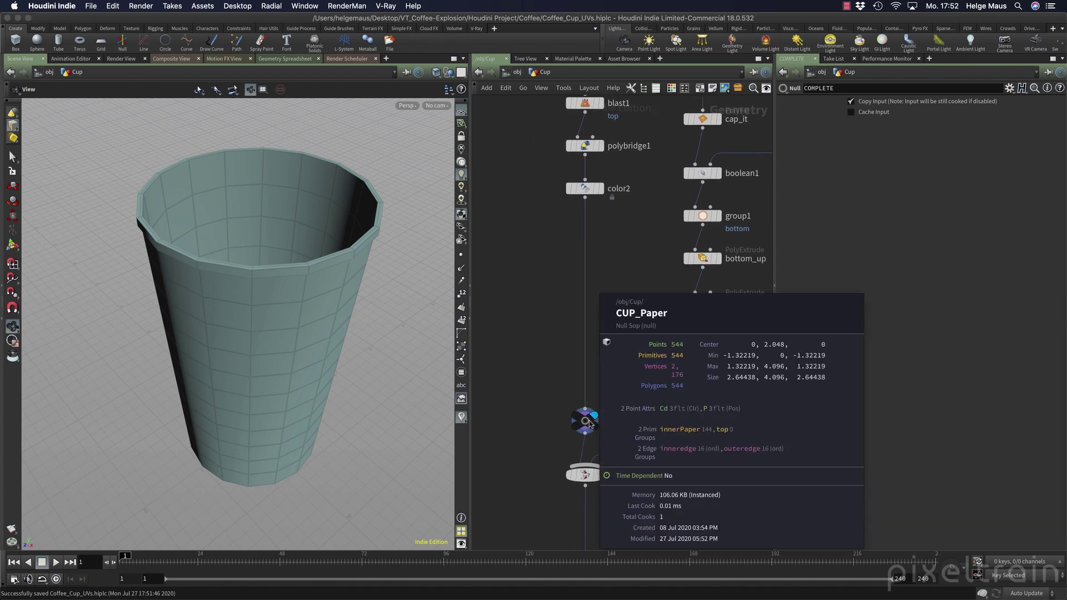
Step: Insert a Group Delete node on the wire between color2 and CUP_Paper
key(Tab)
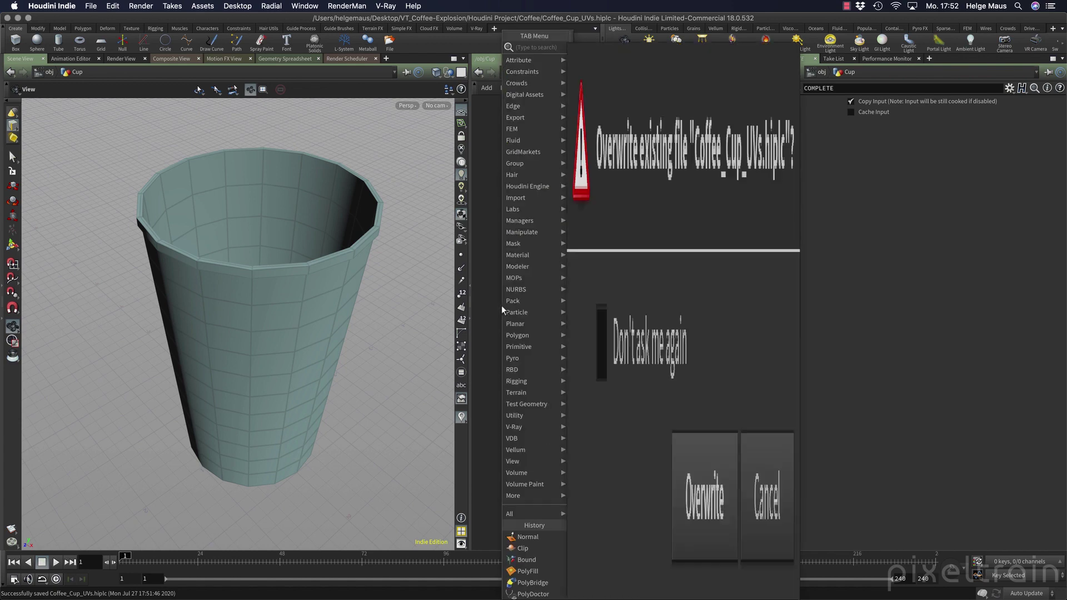
text(dele)
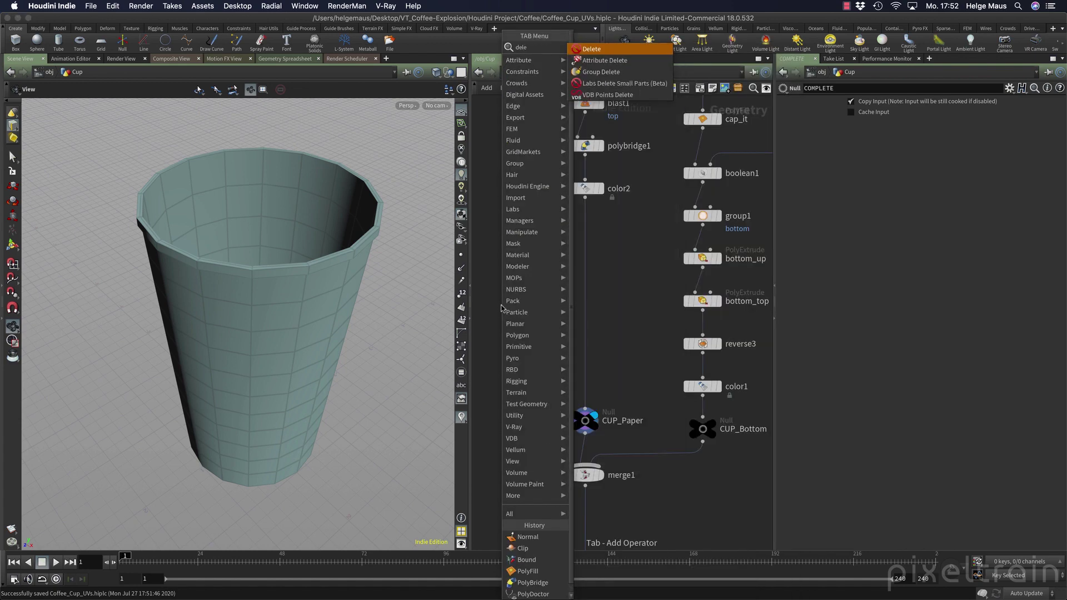
key(Down)
key(Down)
key(Return)
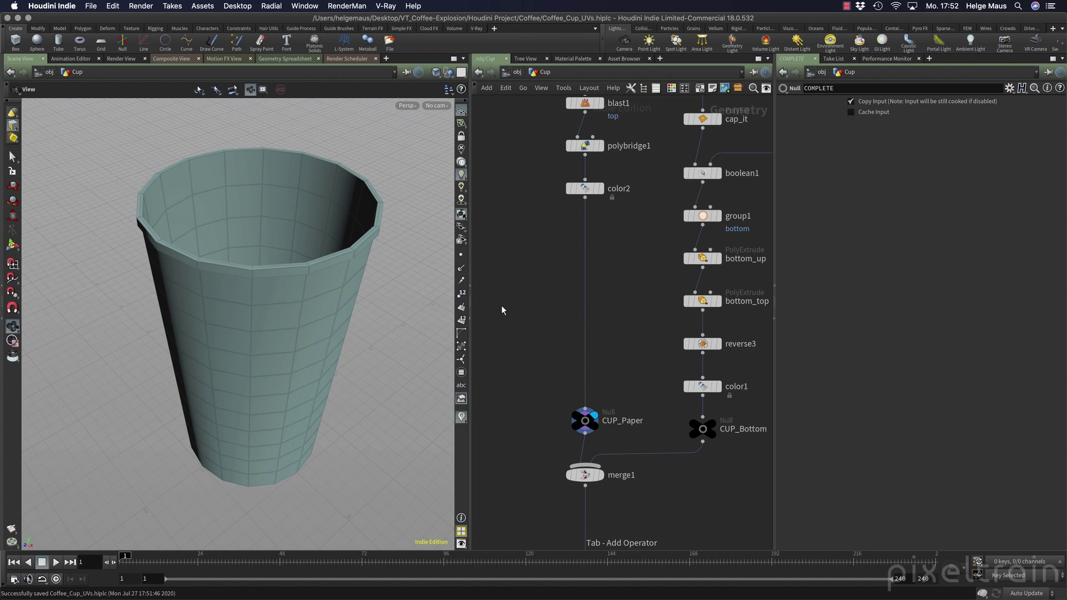
click(501, 307)
drag(501, 309, 585, 342)
middle_click(584, 334)
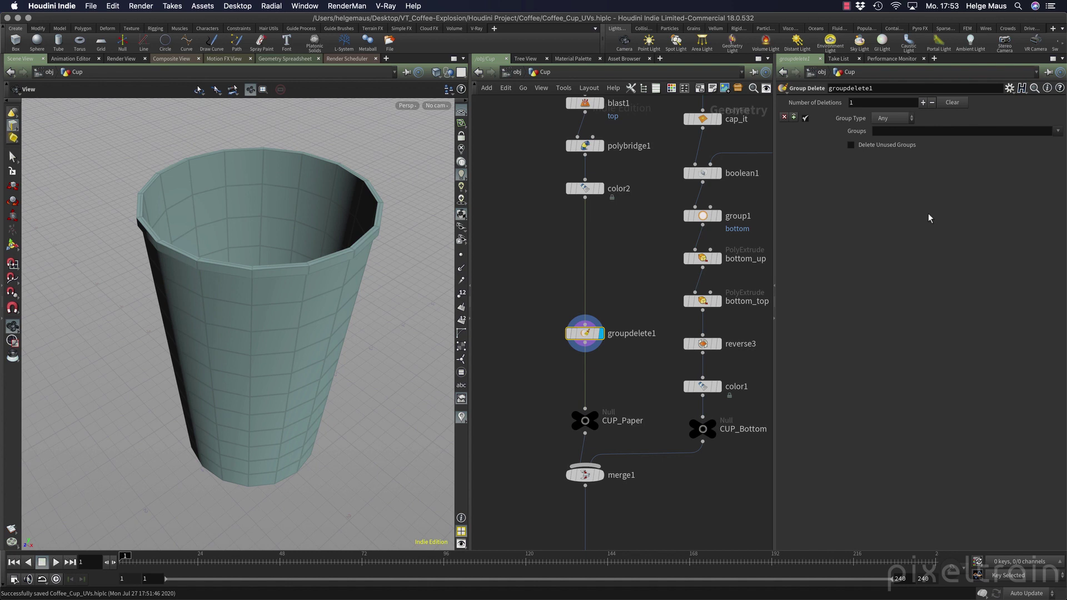
Step: Set Group Delete's Groups to '*' with group type Any, and confirm its info
click(910, 119)
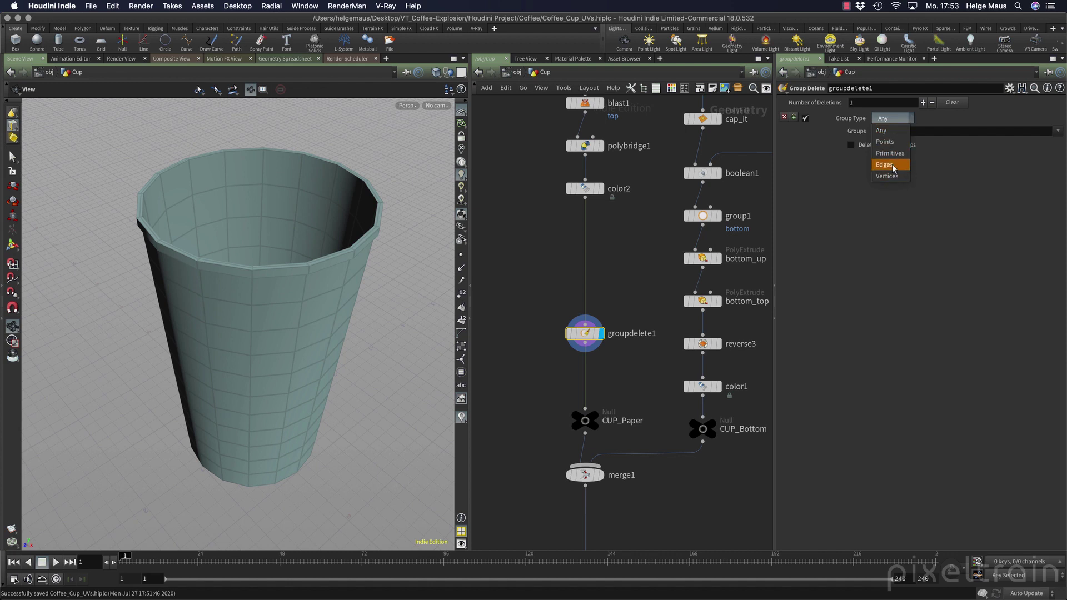
click(892, 131)
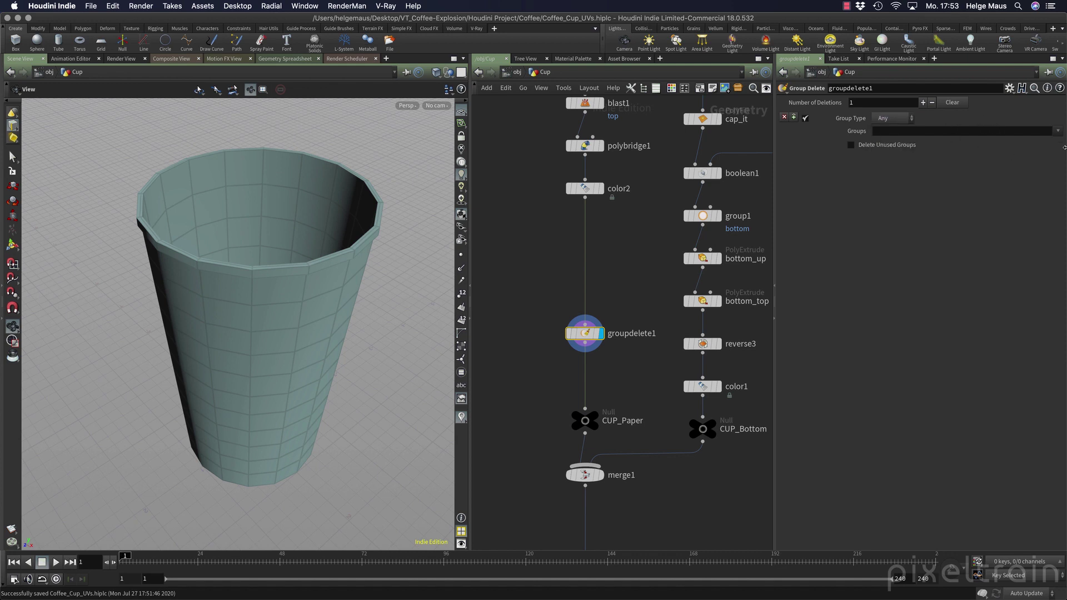
click(1057, 132)
click(888, 134)
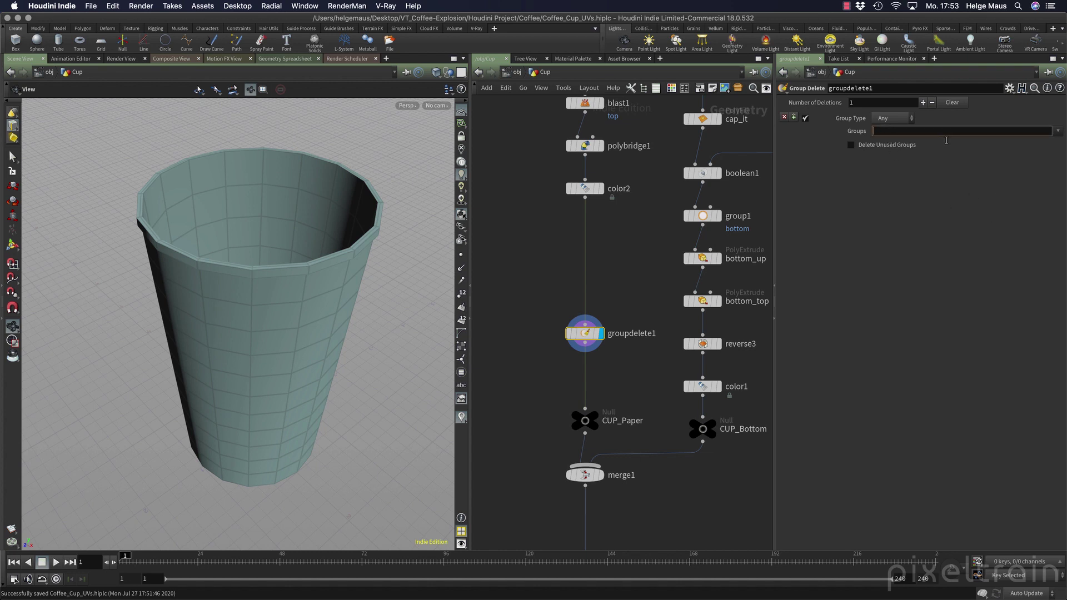
text(*)
key(Return)
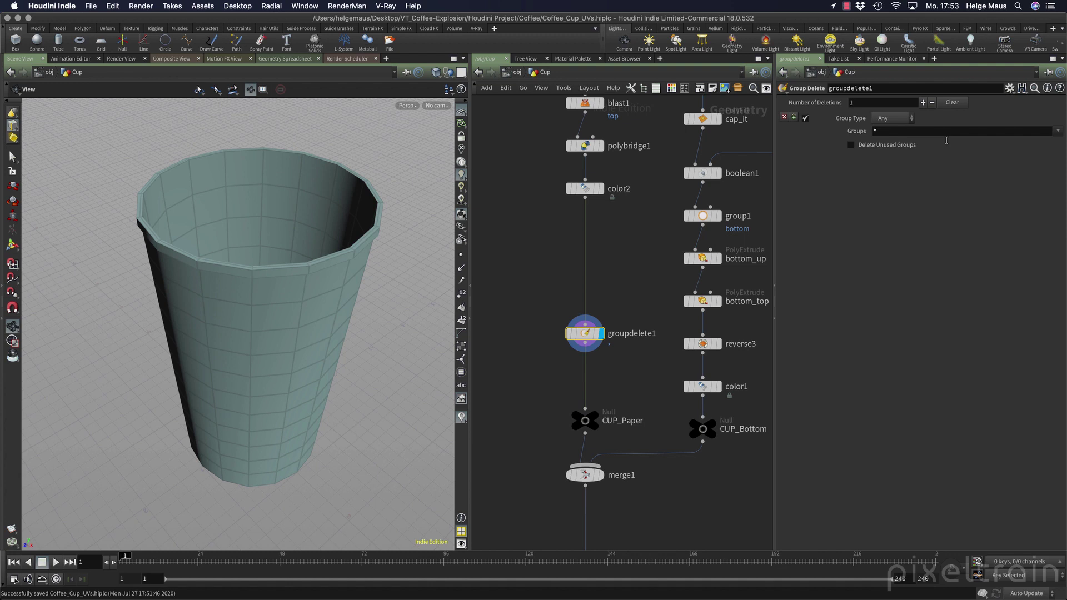
middle_click(588, 333)
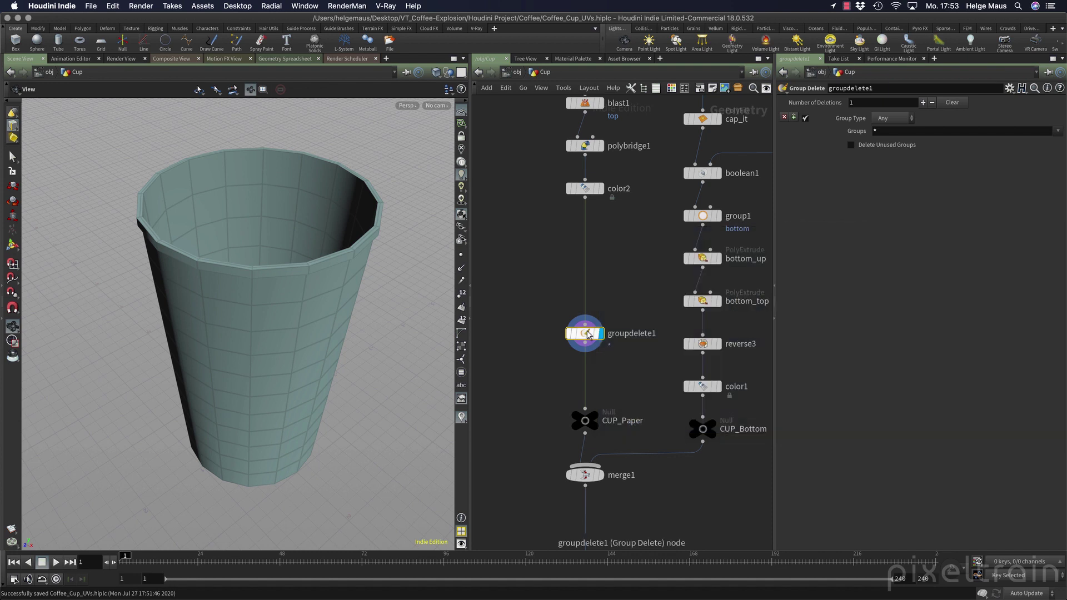
Step: Rename groupdelete1 to Delete_Stuff and orbit the viewport to check the cup
mouse_move(588, 332)
mouse_down()
mouse_move(587, 281)
mouse_move(587, 325)
mouse_up()
double_click(663, 324)
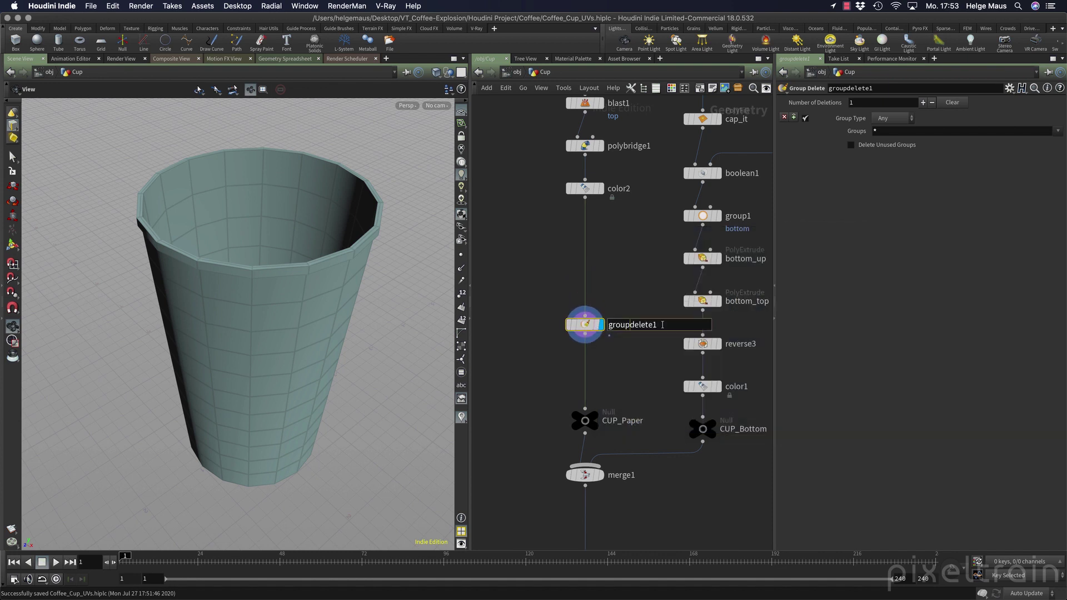
drag(663, 325, 551, 319)
text(Delete_Stuff)
key(Return)
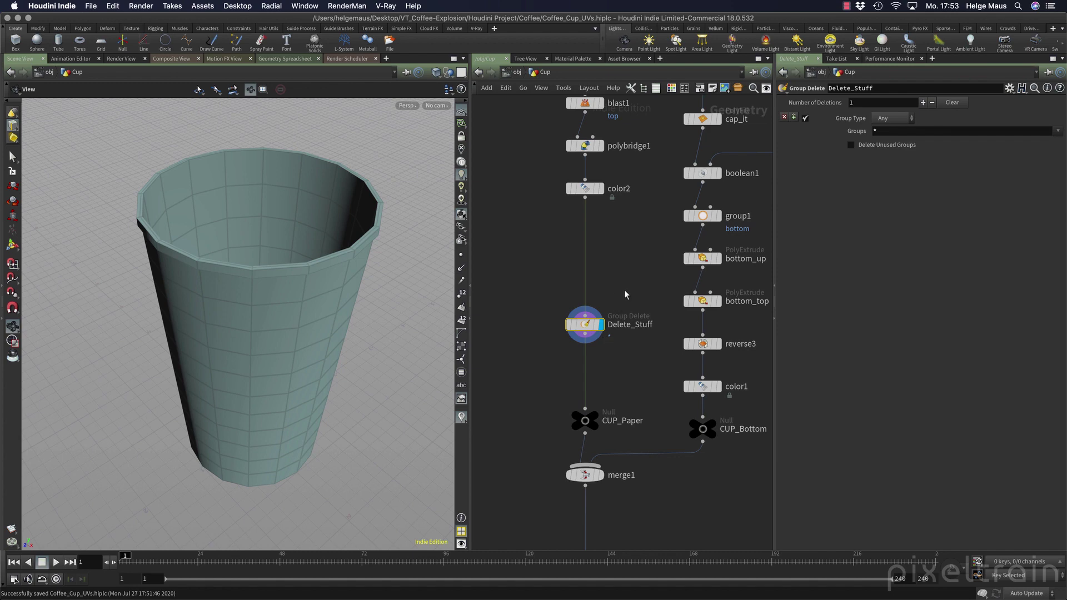
drag(334, 369, 352, 344)
middle_drag(351, 345, 345, 322)
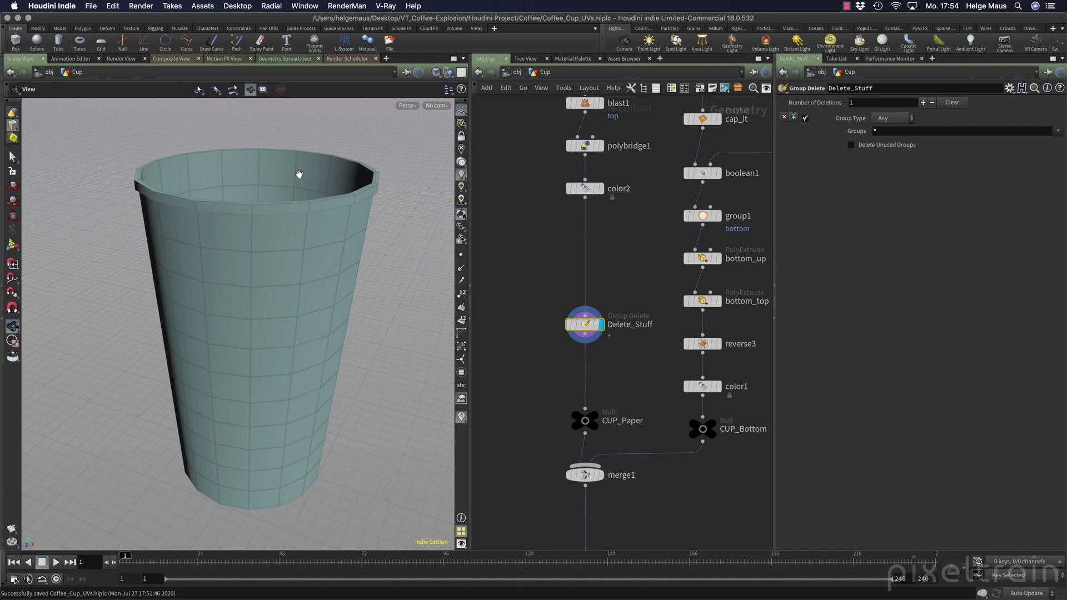
Step: Display and select the height PolyExtrude, enabling its viewport handles (Distance 4, Inset -0.28)
scroll(523, 333, up, 10)
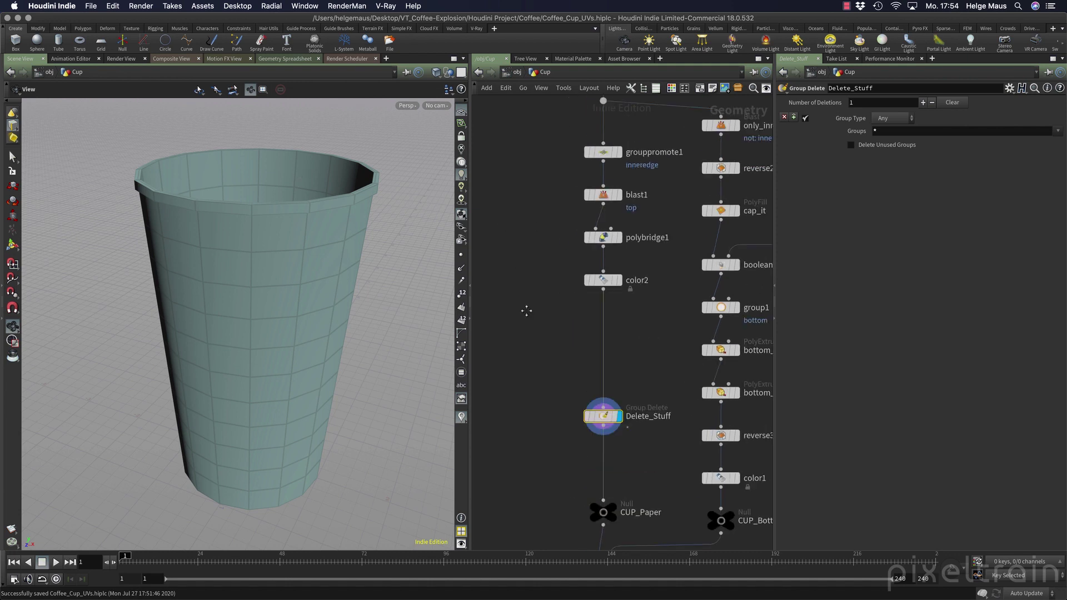
scroll(513, 385, up, 5)
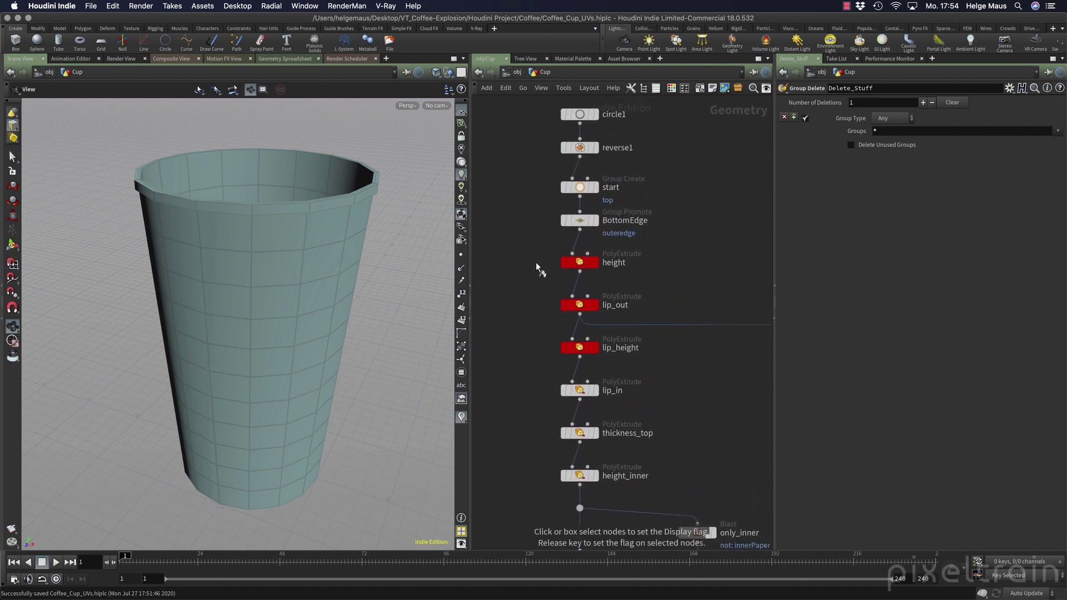
click(596, 262)
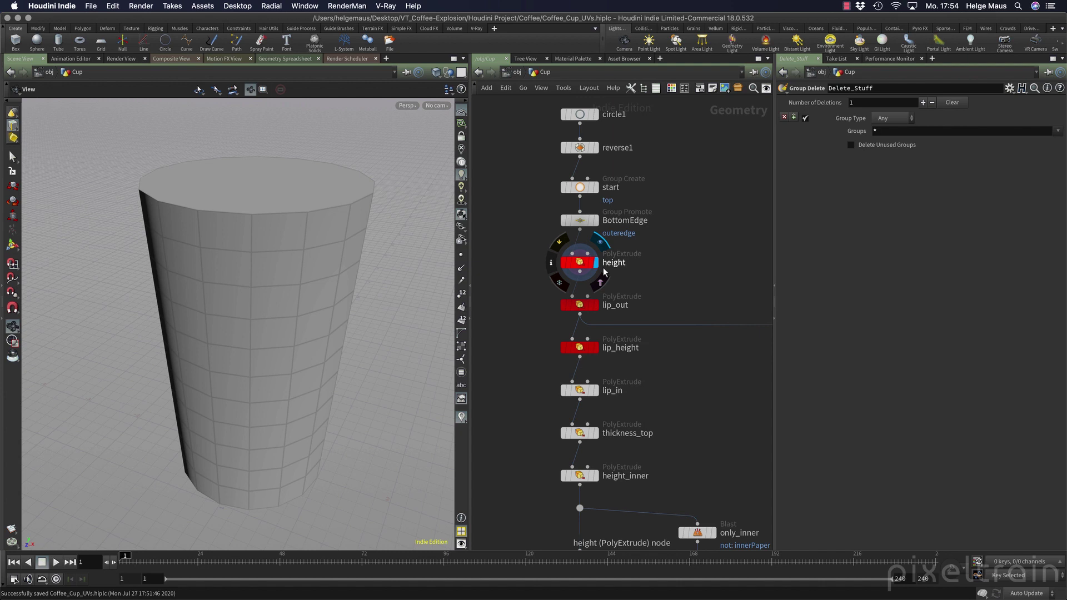
click(577, 263)
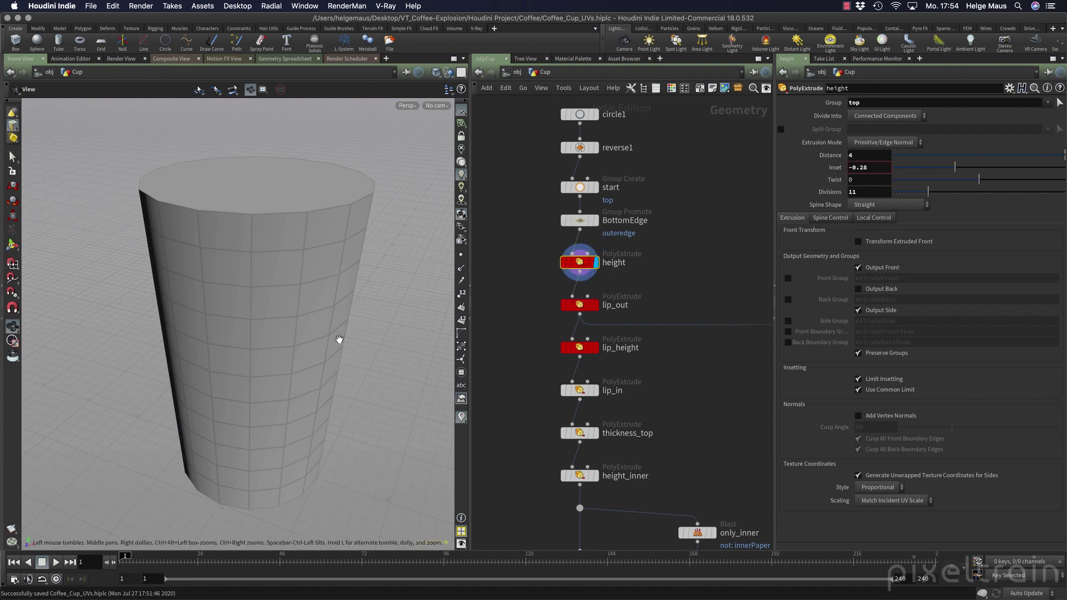
click(12, 245)
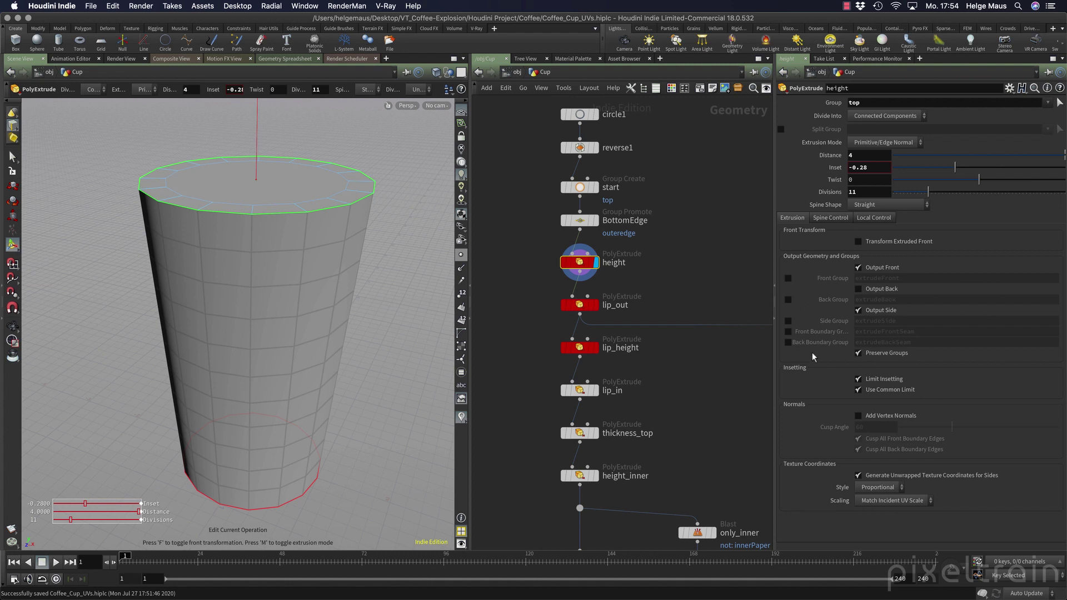
Step: Compare with side walls hidden, then name the height extrusion's side group paper_outside_mtl and copy it
click(859, 310)
click(859, 310)
click(859, 310)
click(859, 310)
click(788, 321)
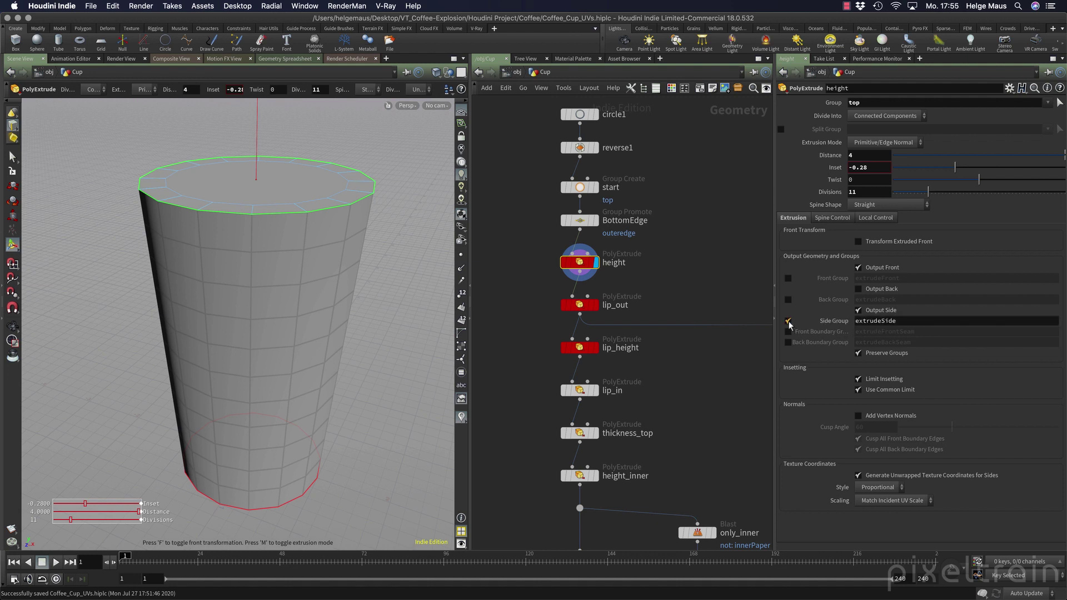
double_click(883, 322)
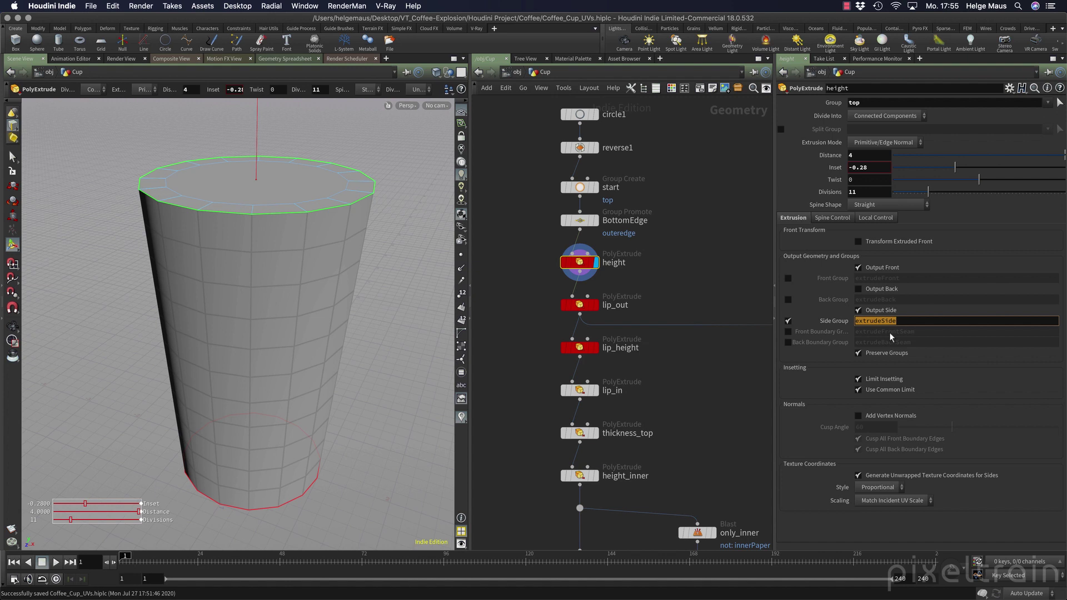
drag(900, 322, 831, 322)
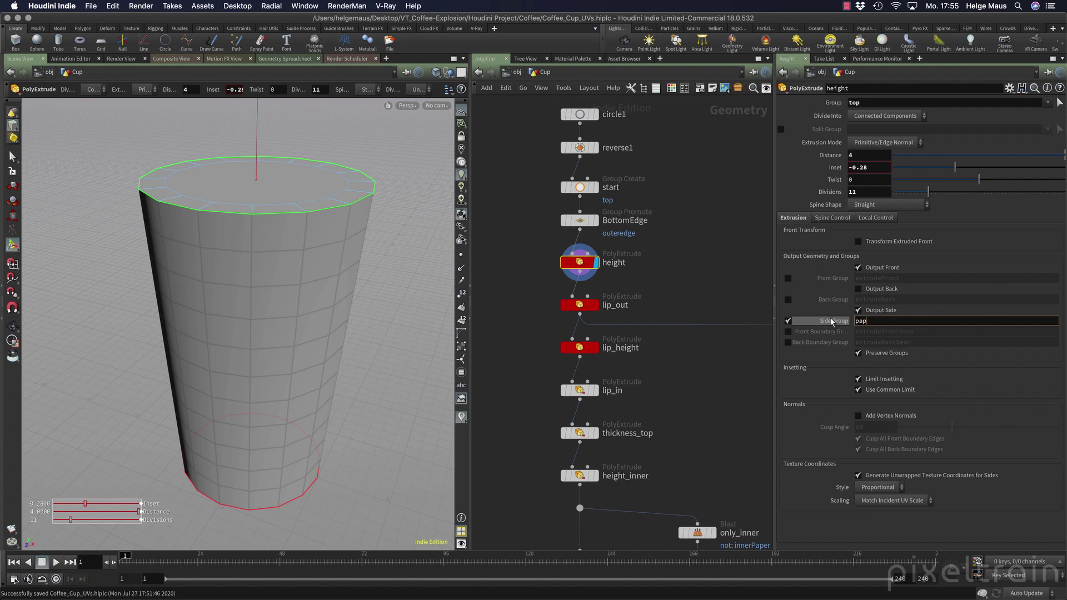
text(paper_outside)
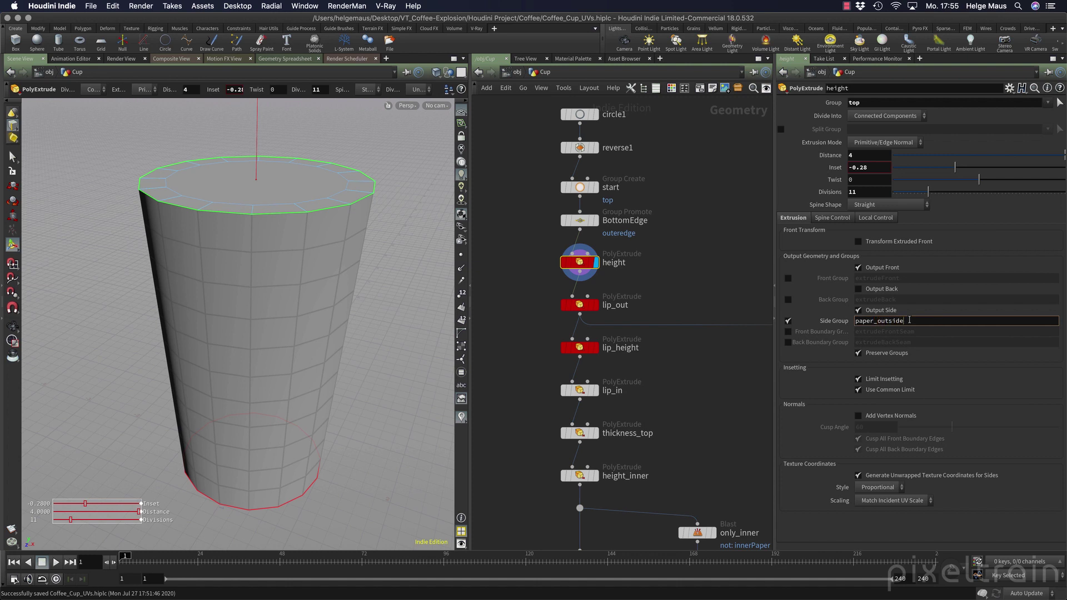
text(_mtl)
key(Return)
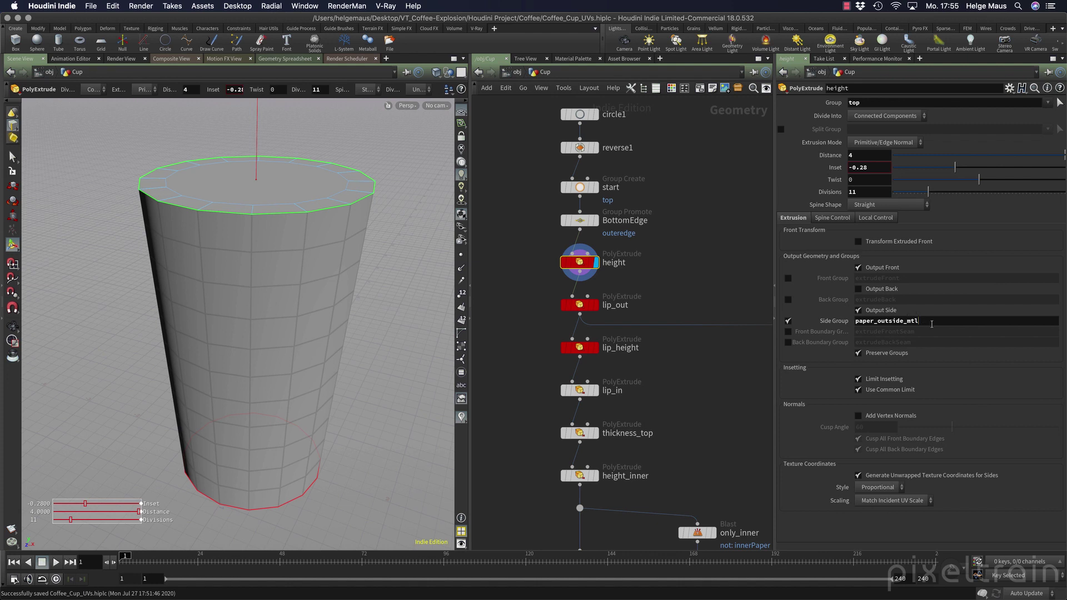
drag(932, 324, 855, 326)
key(super+c)
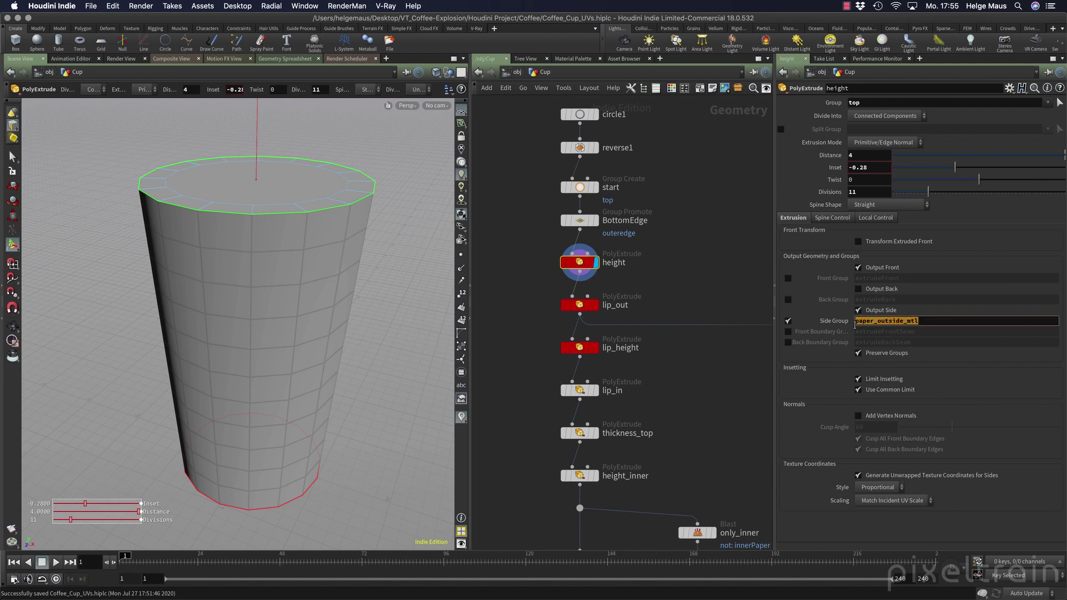
Step: Scroll down the network and select Delete_Stuff to show its parameters
scroll(678, 424, down, 10)
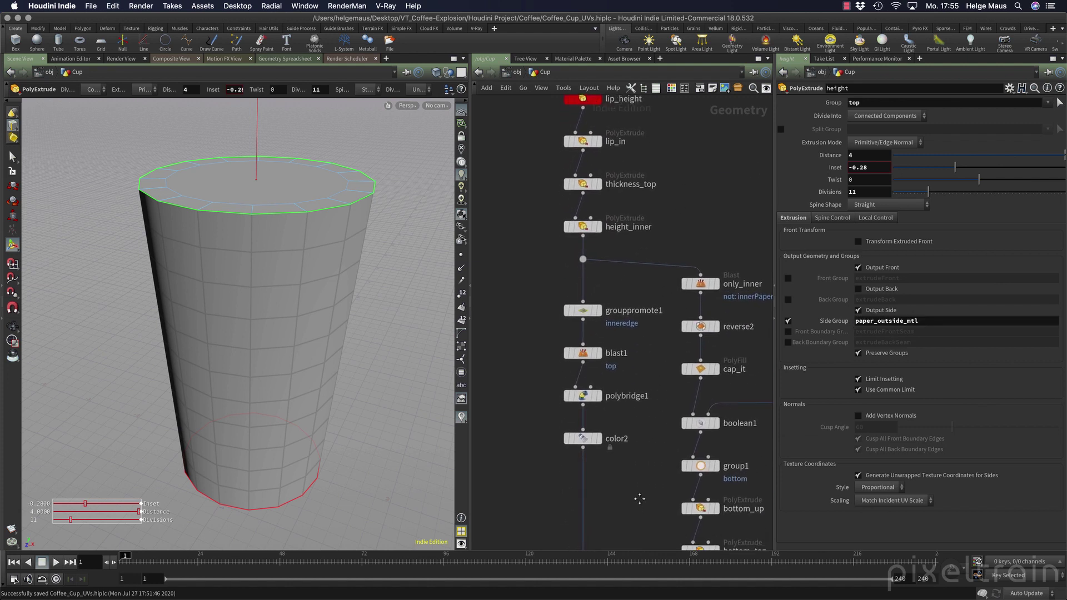
scroll(639, 499, down, 8)
click(590, 360)
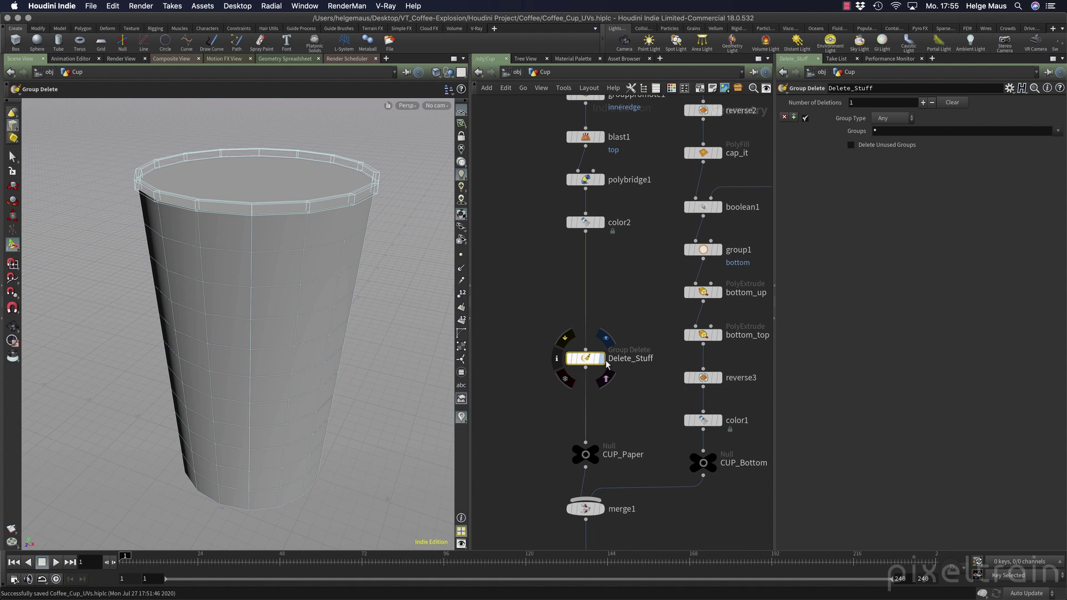
Step: Display Delete_Stuff with Groups '* ^paper_outside_mtl' and confirm only that group (176 primitives) remains
click(603, 360)
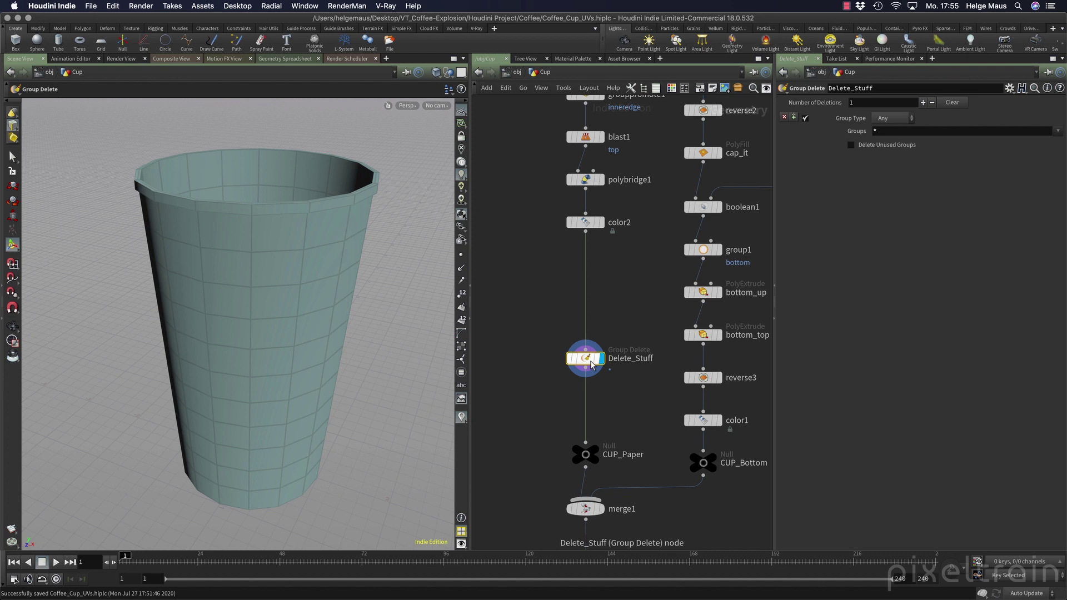
click(881, 132)
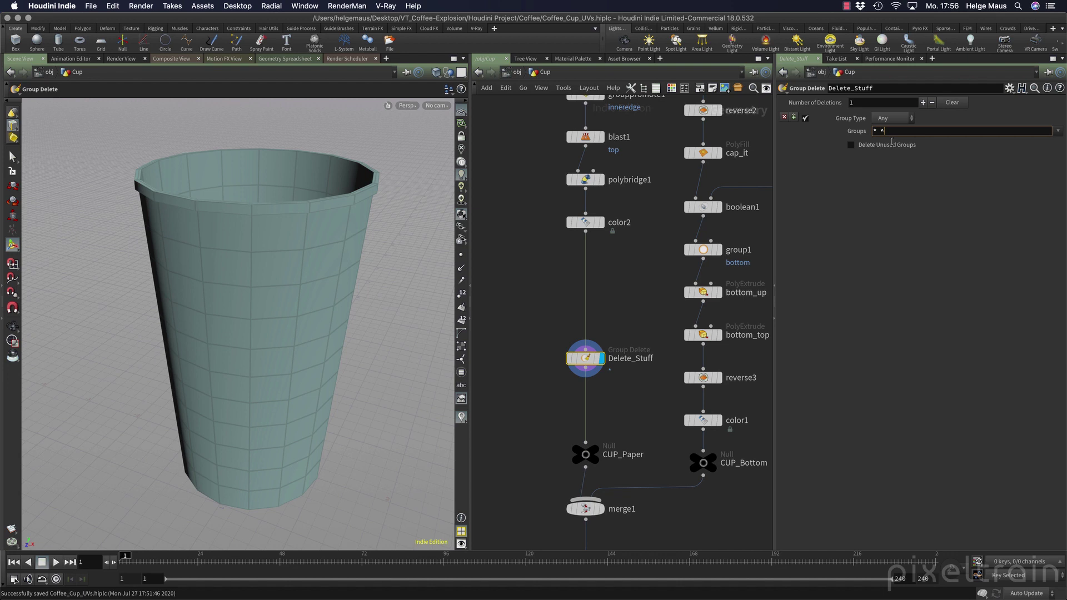
key(super+v)
key(Return)
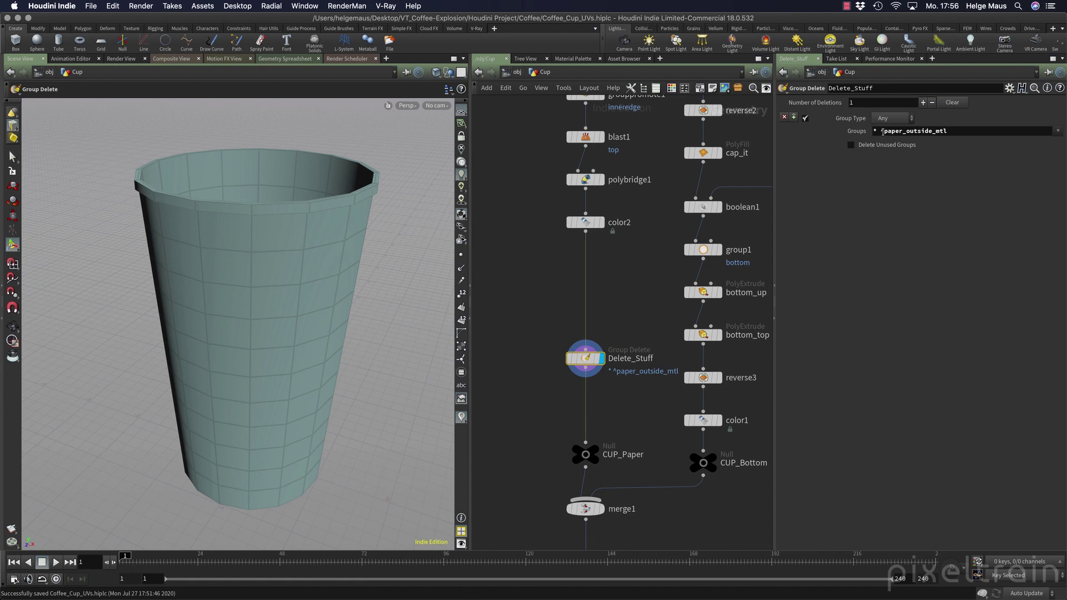
middle_click(586, 361)
Step: Select and display height_inner to inspect its innerPaper side group
scroll(611, 347, down, 4)
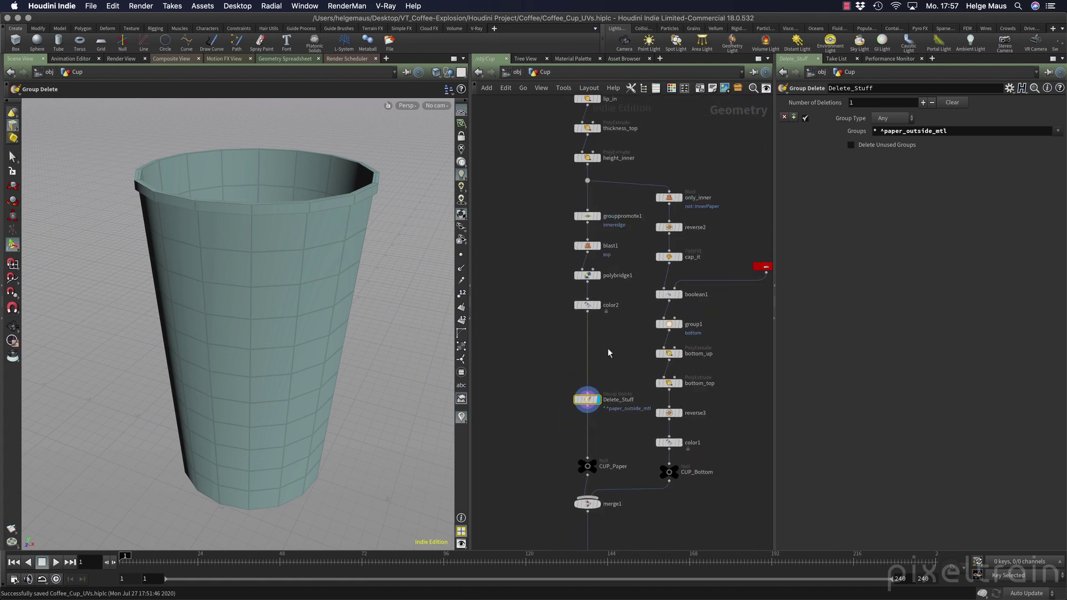
middle_drag(608, 348, 606, 378)
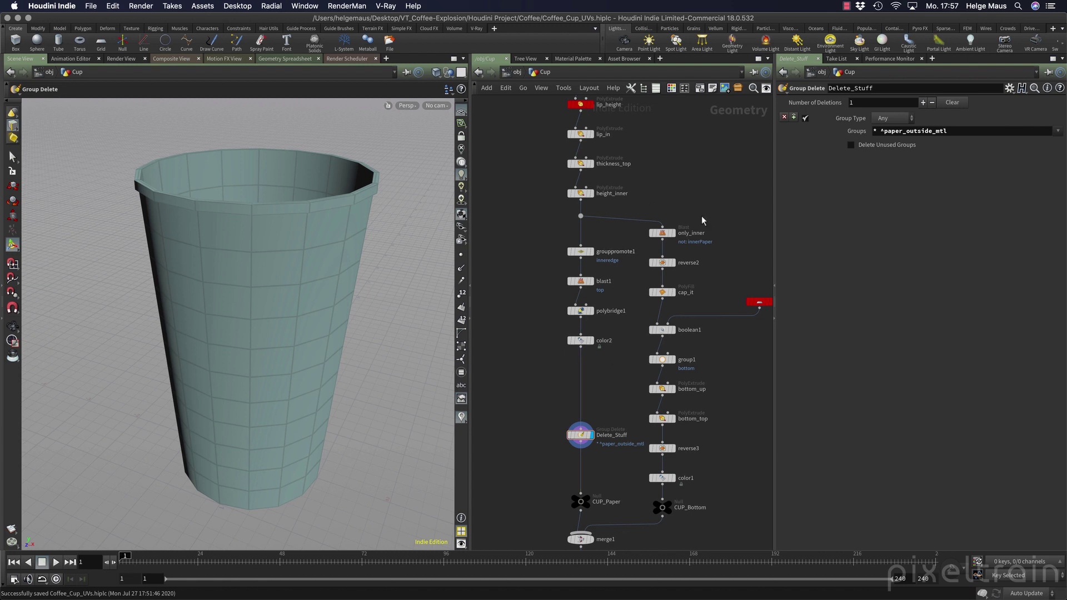
click(590, 193)
click(603, 195)
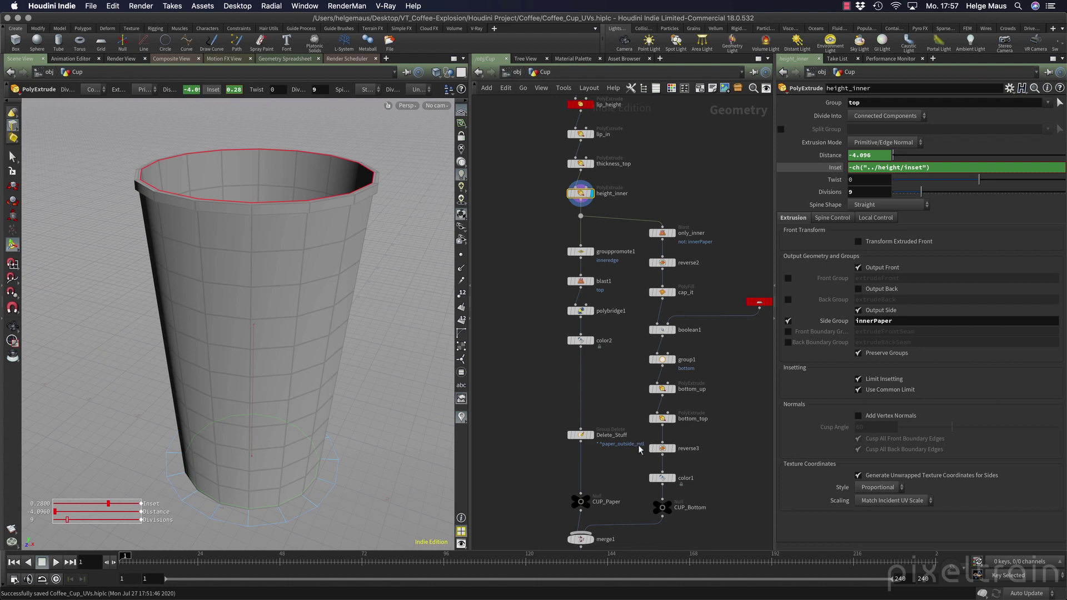
Step: Add a Group Promote node between color2 and Delete_Stuff and display it
mouse_move(581, 199)
key(Tab)
text(grou)
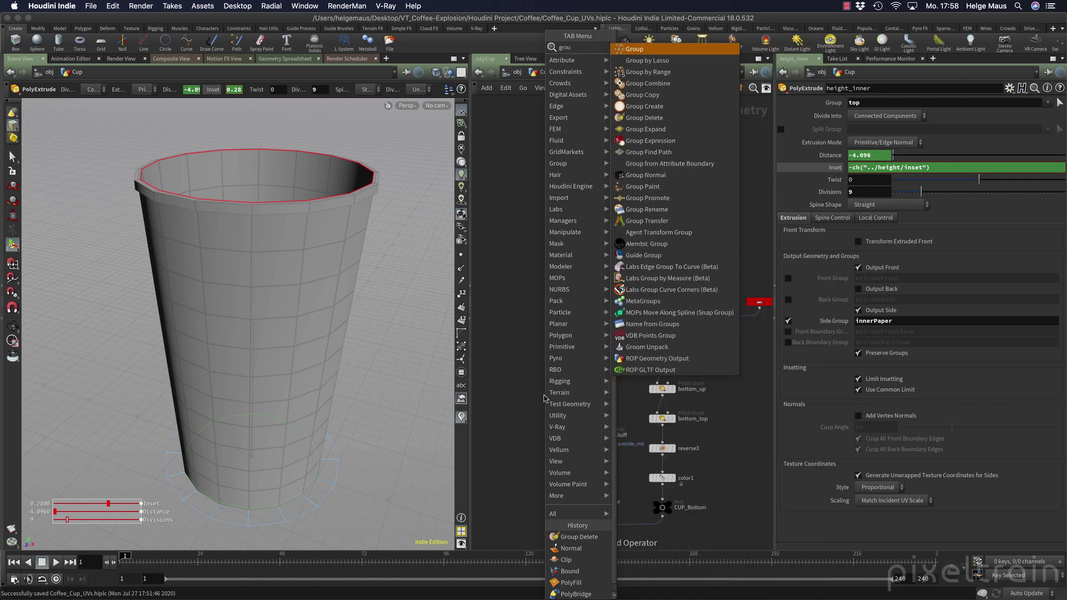
text( po)
text(ro)
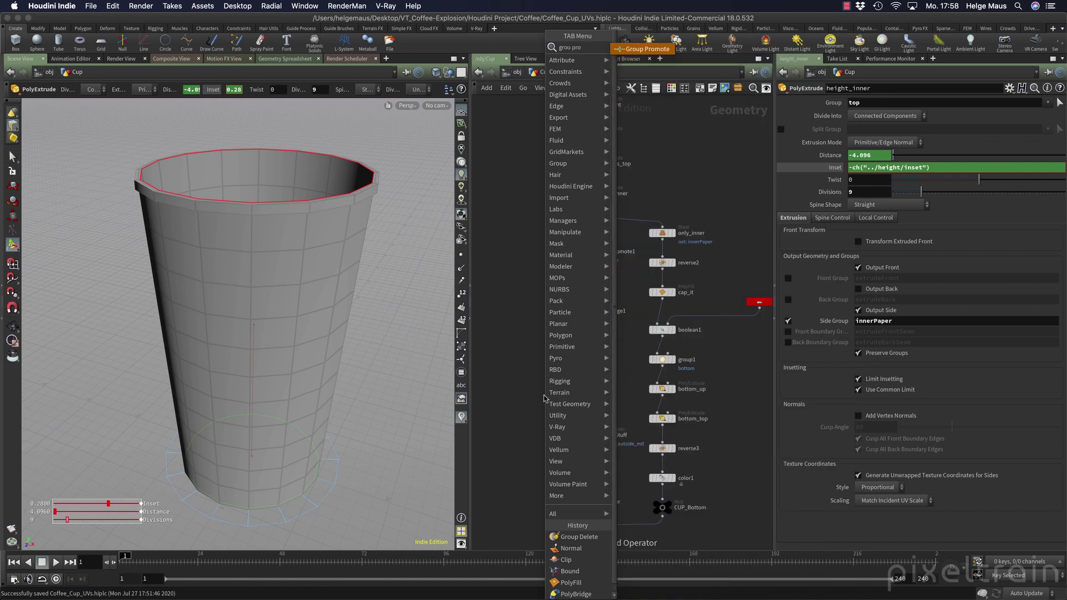
key(Return)
click(582, 406)
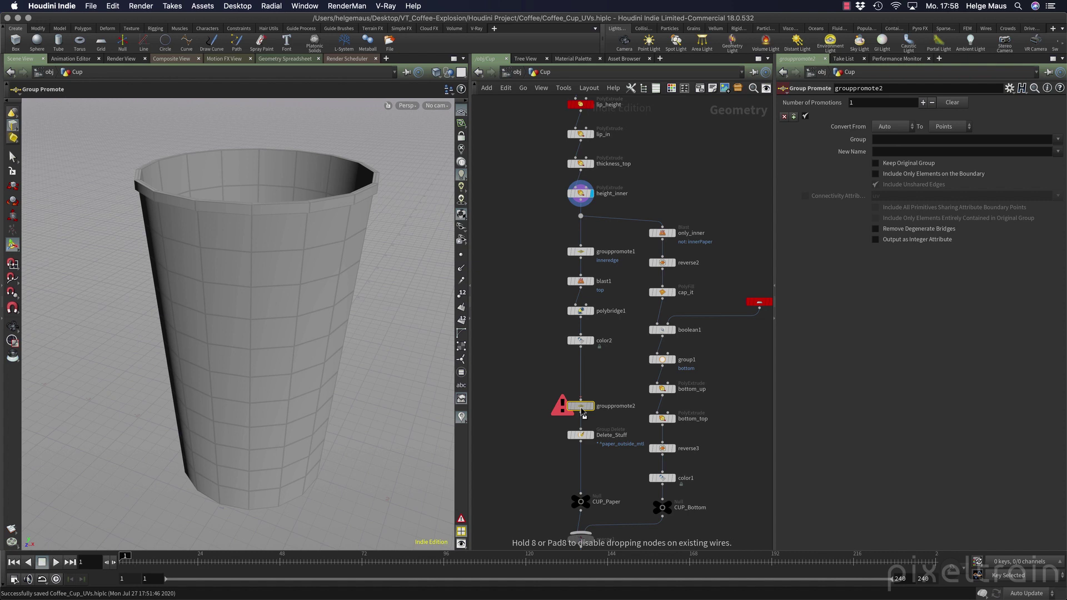
click(590, 406)
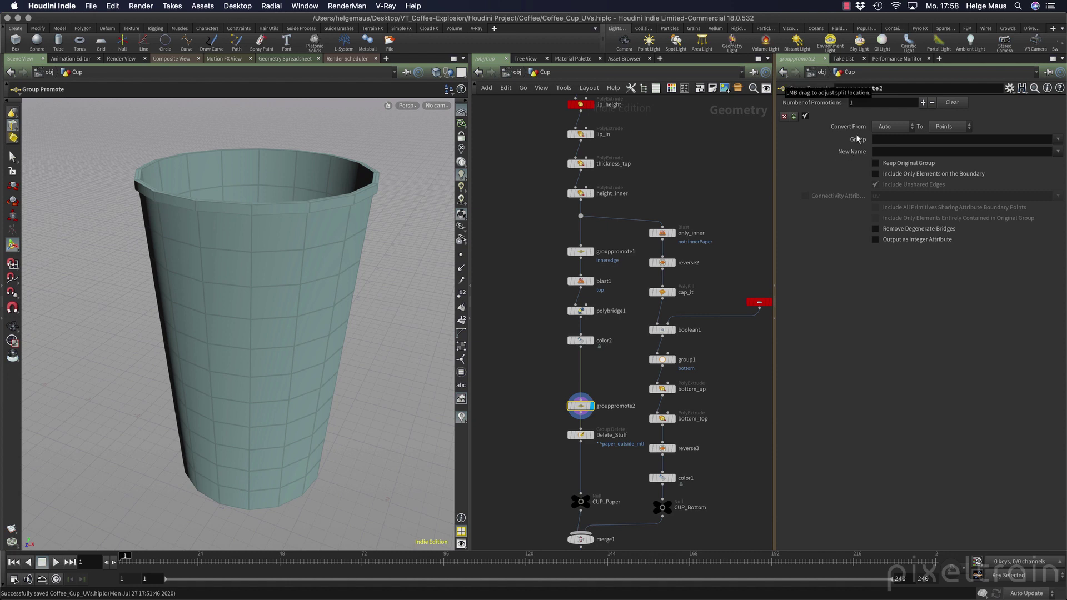
Step: Keep Auto as the source type and convert the group to Primitives
click(911, 127)
click(974, 123)
click(964, 126)
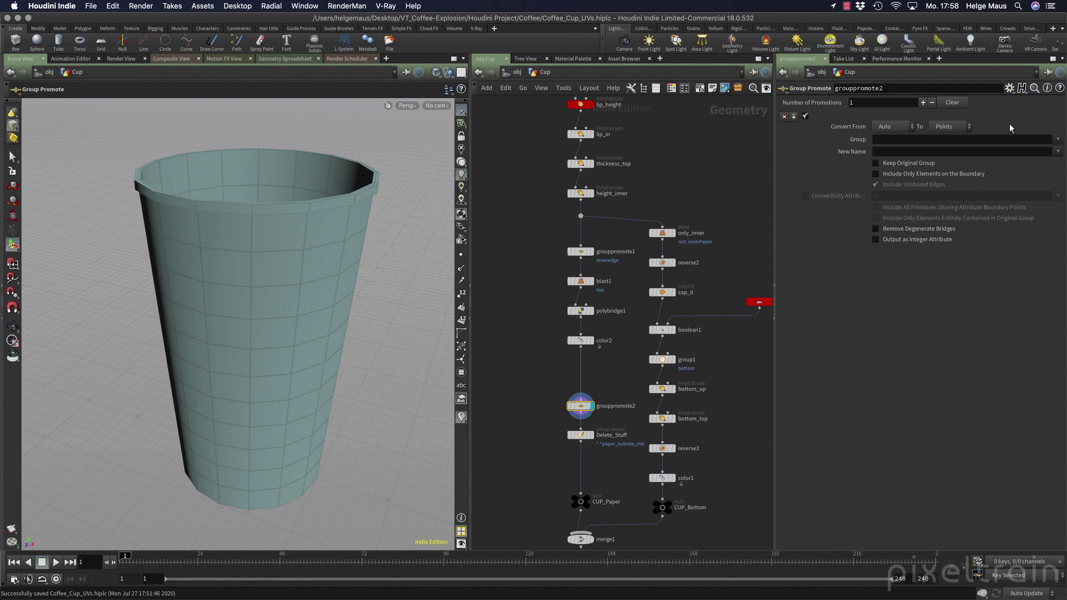
click(883, 126)
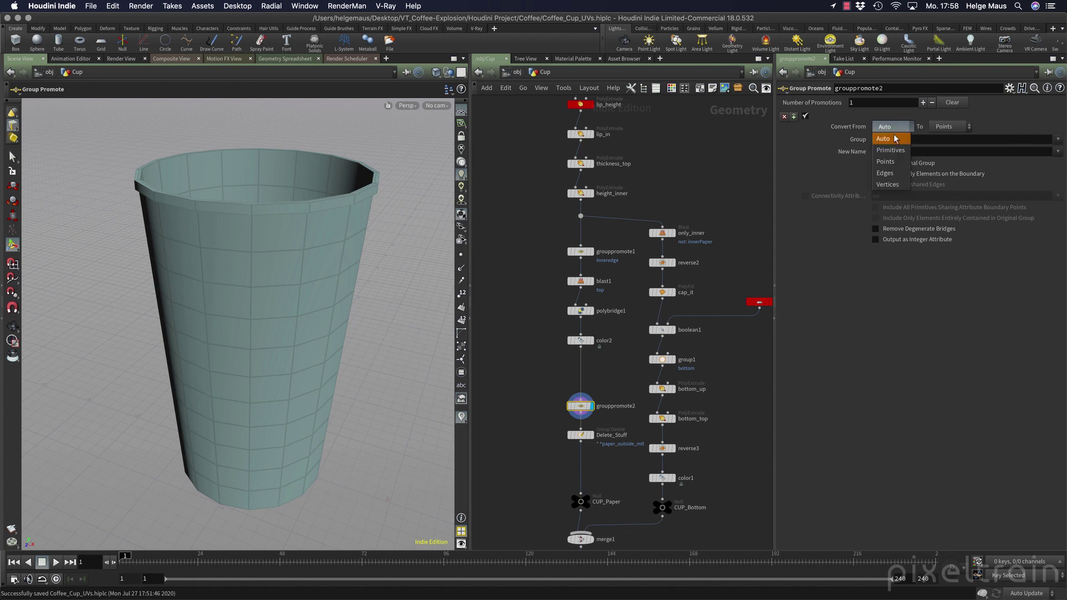
click(880, 140)
click(951, 126)
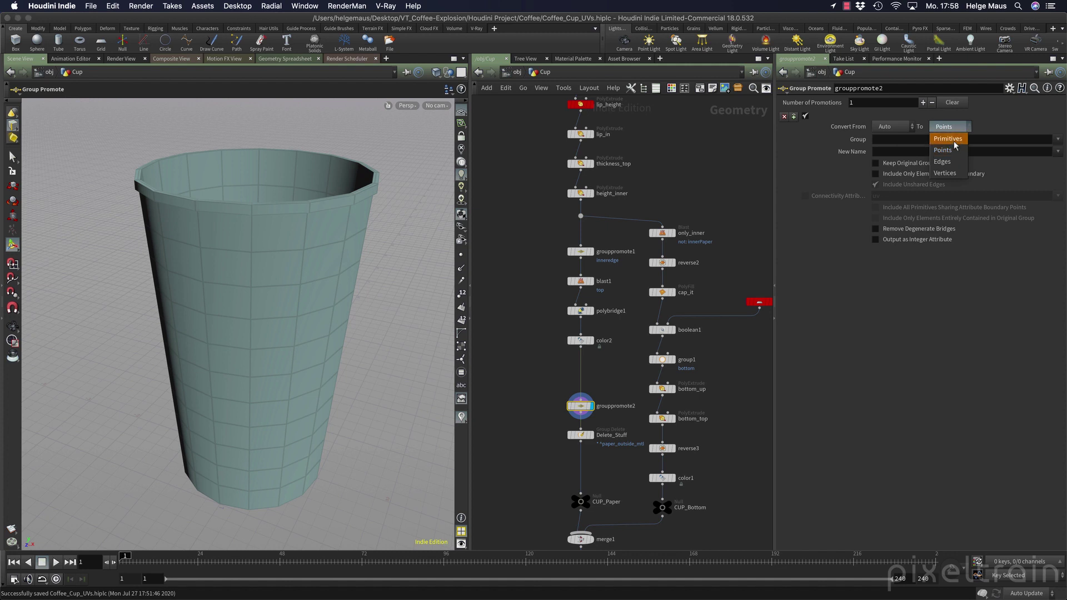
click(960, 137)
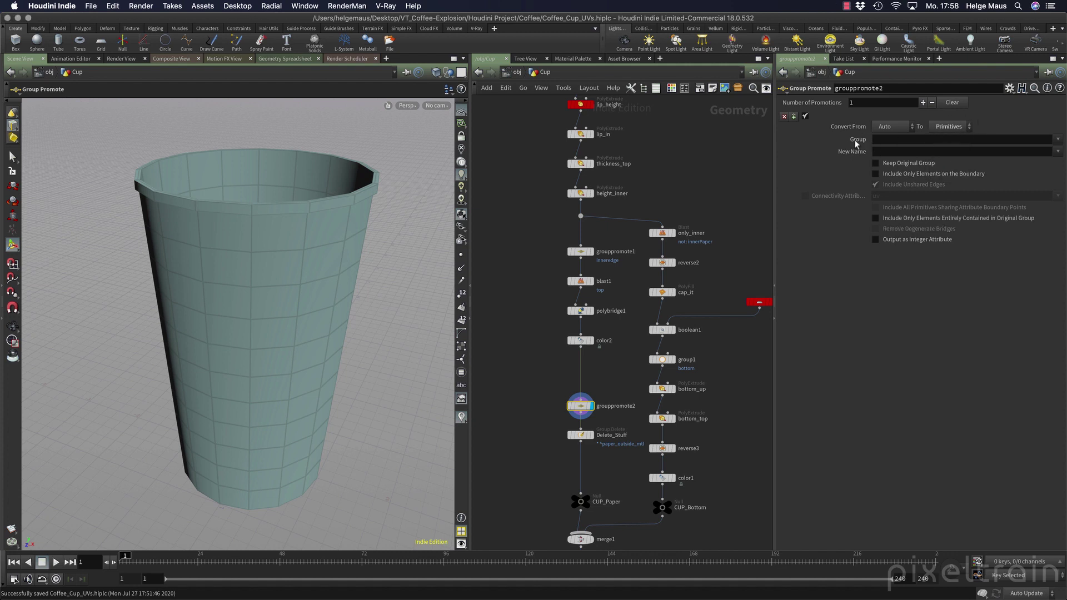
Step: Promote innerPaper under the new name paper_inside_mtl and verify its 144 primitives
click(1058, 140)
click(1020, 151)
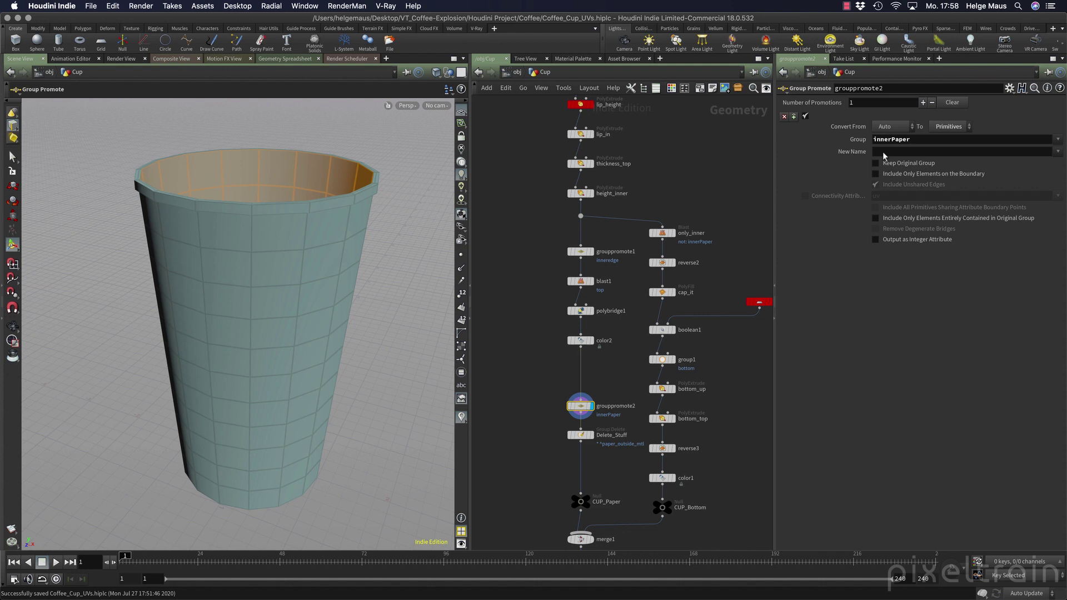
click(941, 153)
text(paper_outside_mtl)
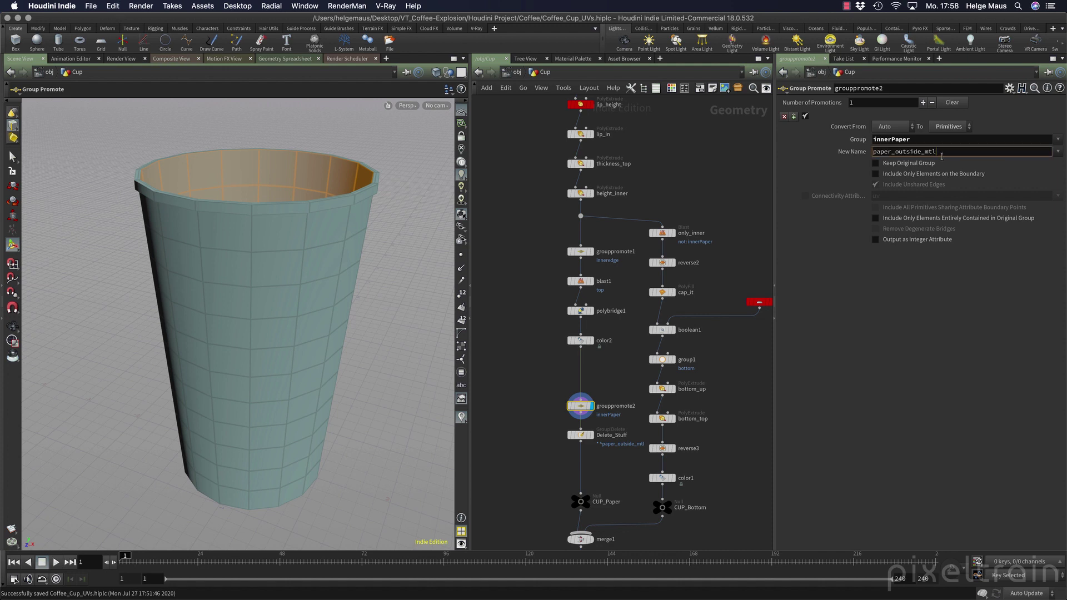
drag(919, 153, 897, 154)
text(inside)
key(Return)
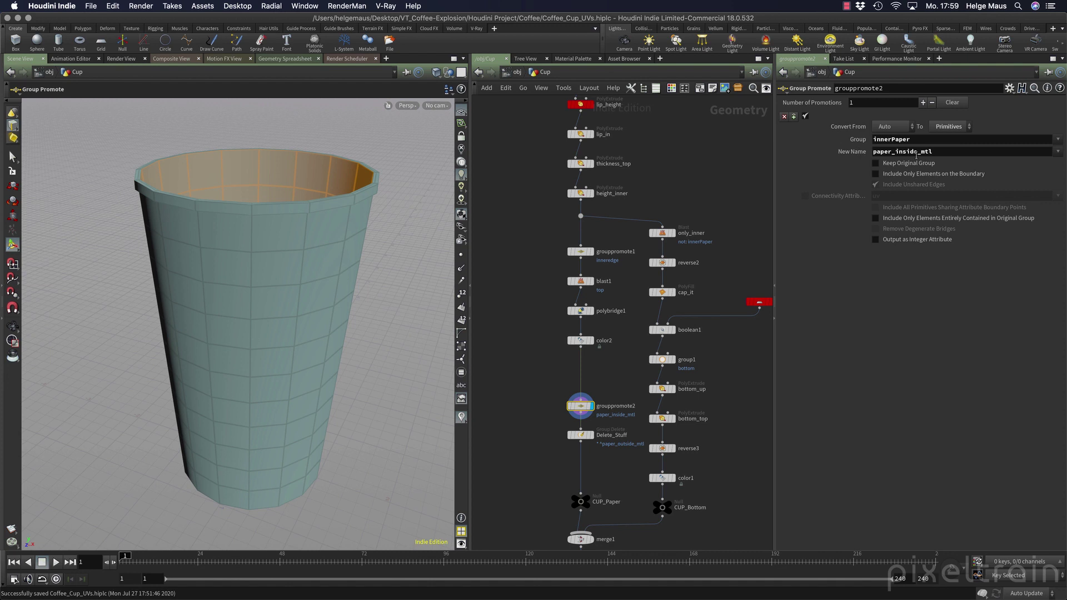
middle_click(583, 408)
mouse_move(584, 411)
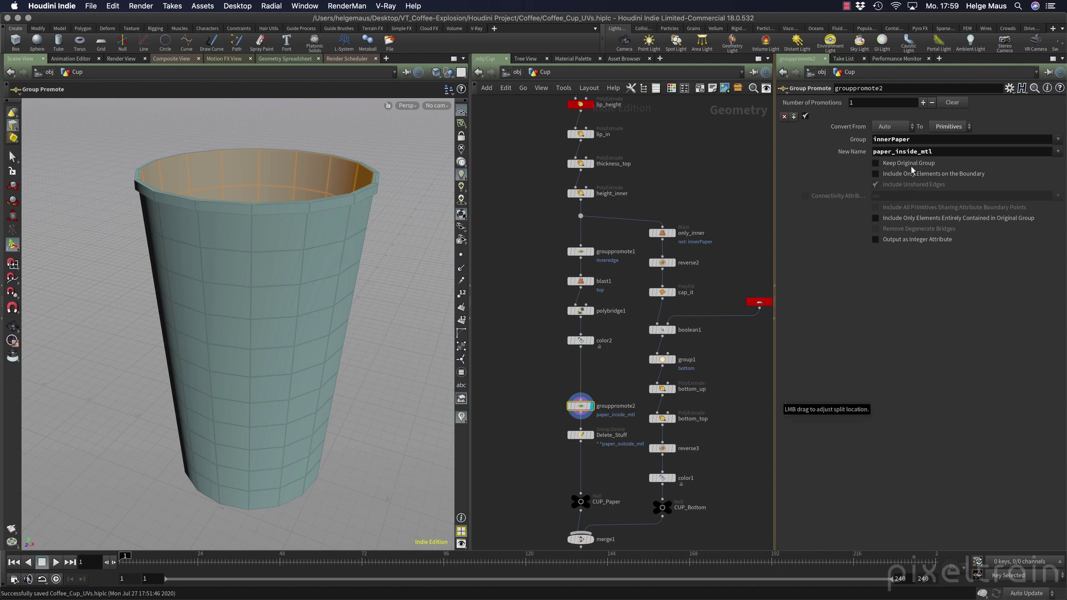
Step: Display CUP_Paper and copy the paper_inside_mtl group name from grouppromote2
middle_drag(582, 510, 592, 417)
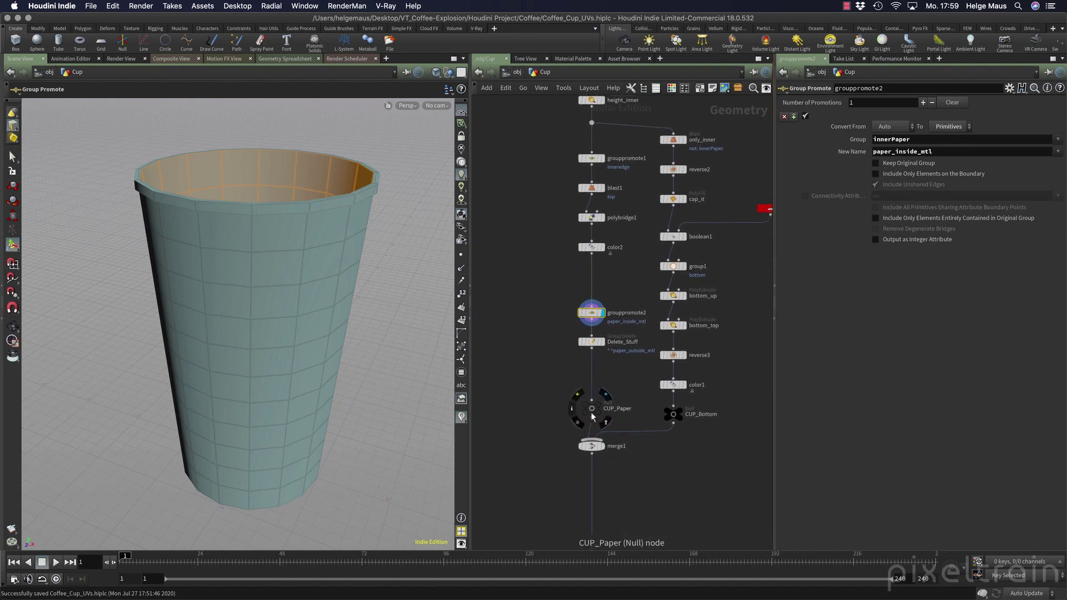
click(605, 395)
middle_click(592, 413)
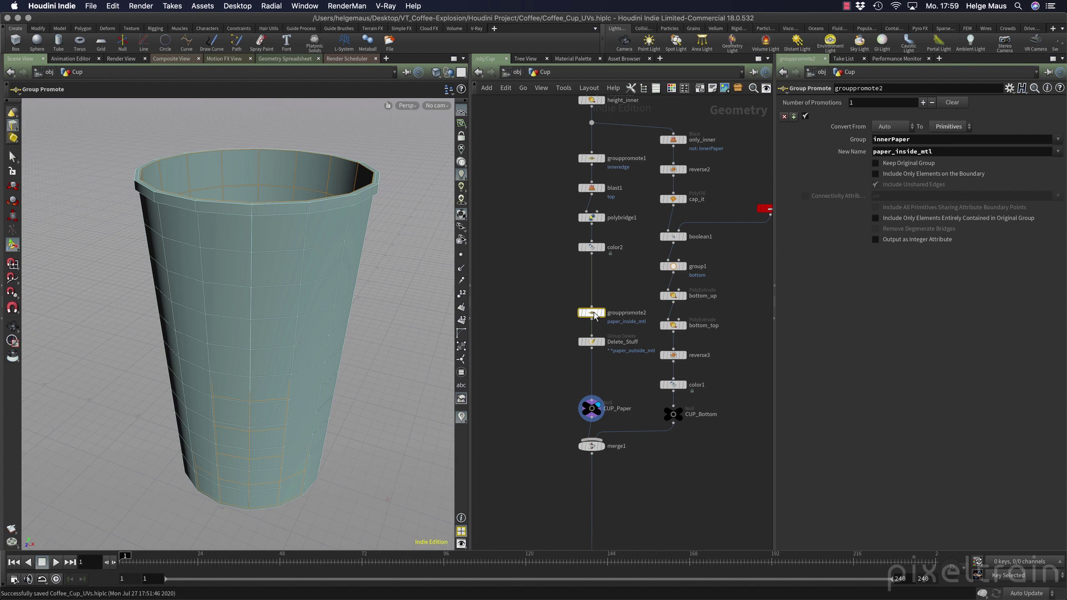
double_click(930, 152)
key(ctrl+c)
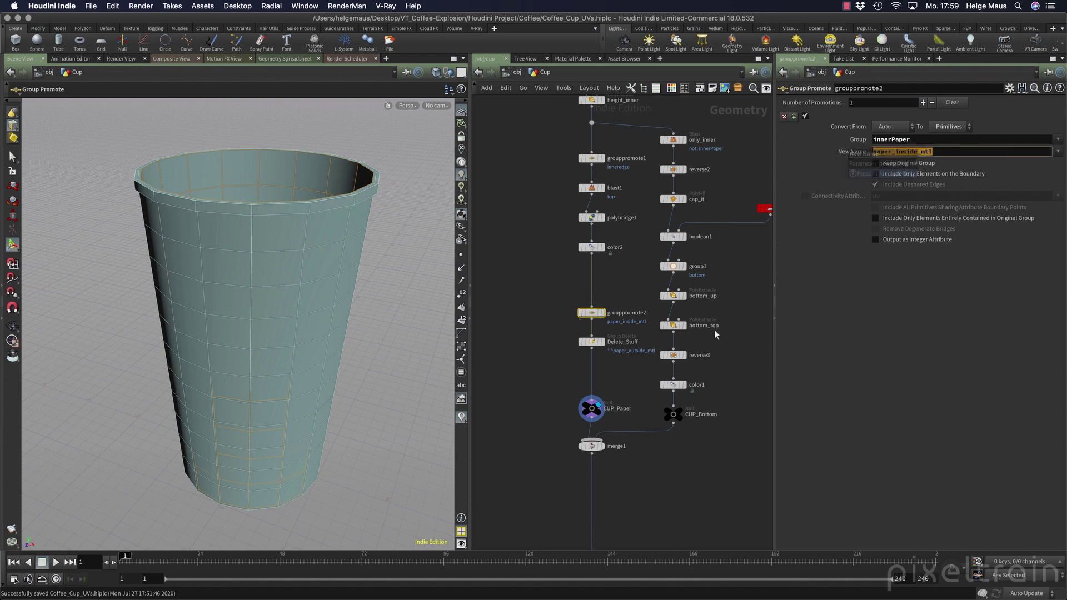
Step: Append ^paper_inside_mtl to Delete_Stuff's Groups, giving * ^paper_outside_mtl ^paper_inside_mtl
click(591, 342)
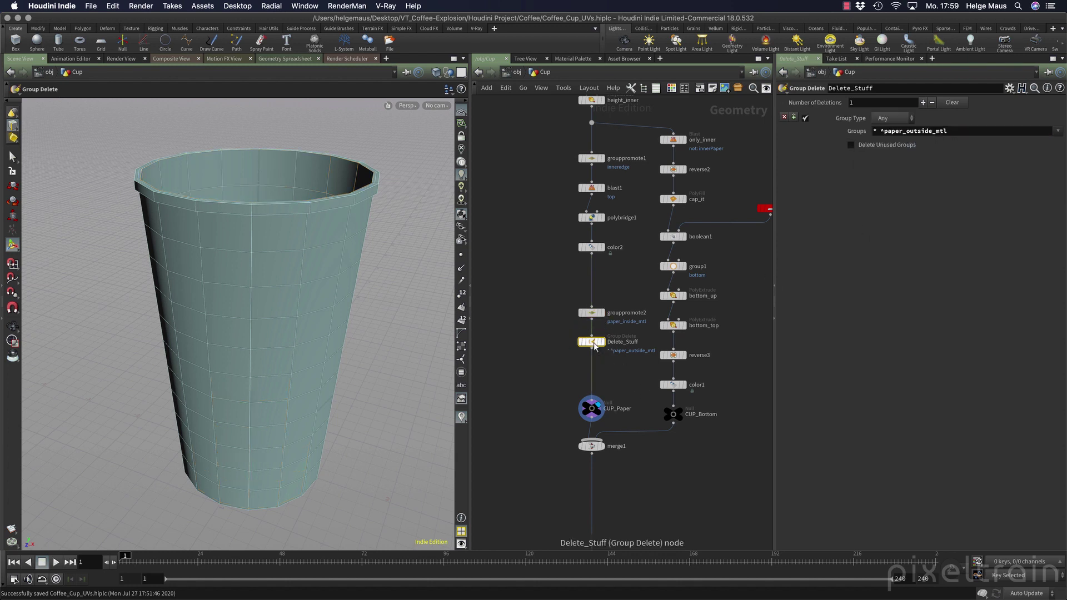
click(967, 132)
text(^)
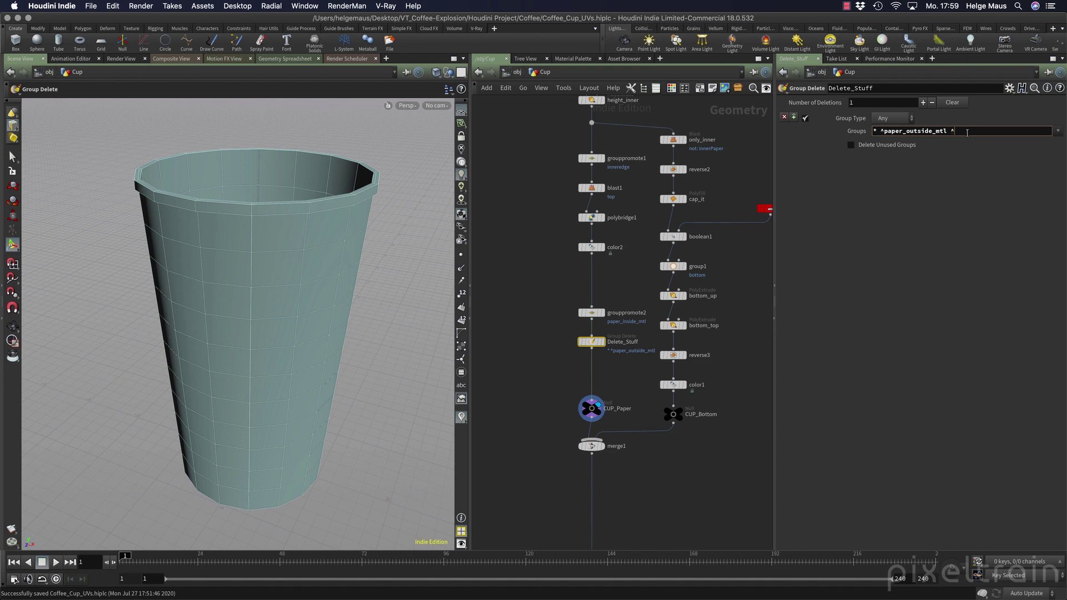
key(ctrl+v)
key(Return)
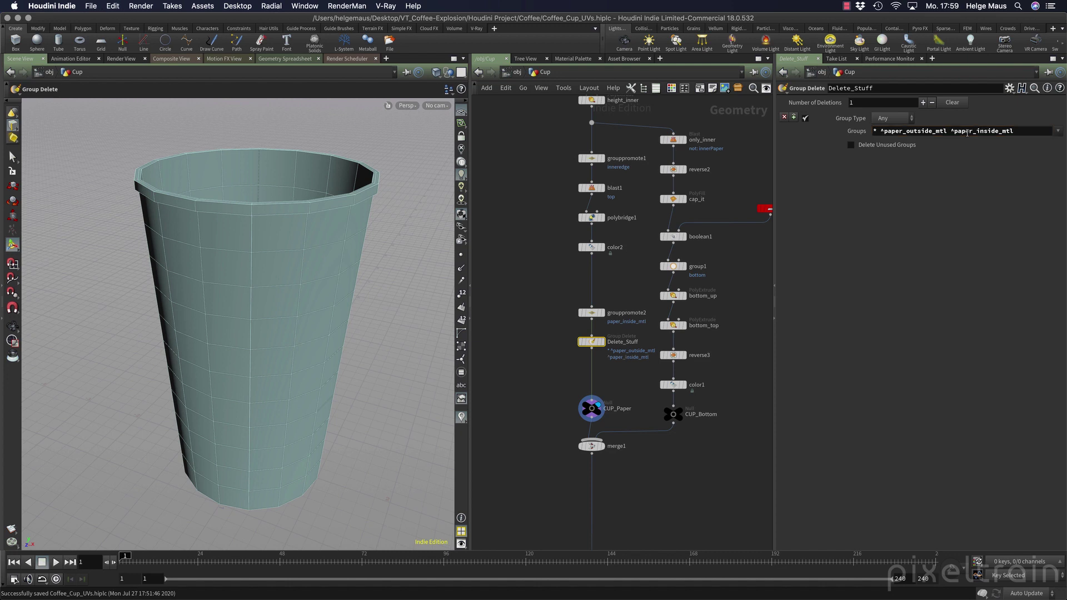
middle_drag(591, 409, 818, 431)
key(s)
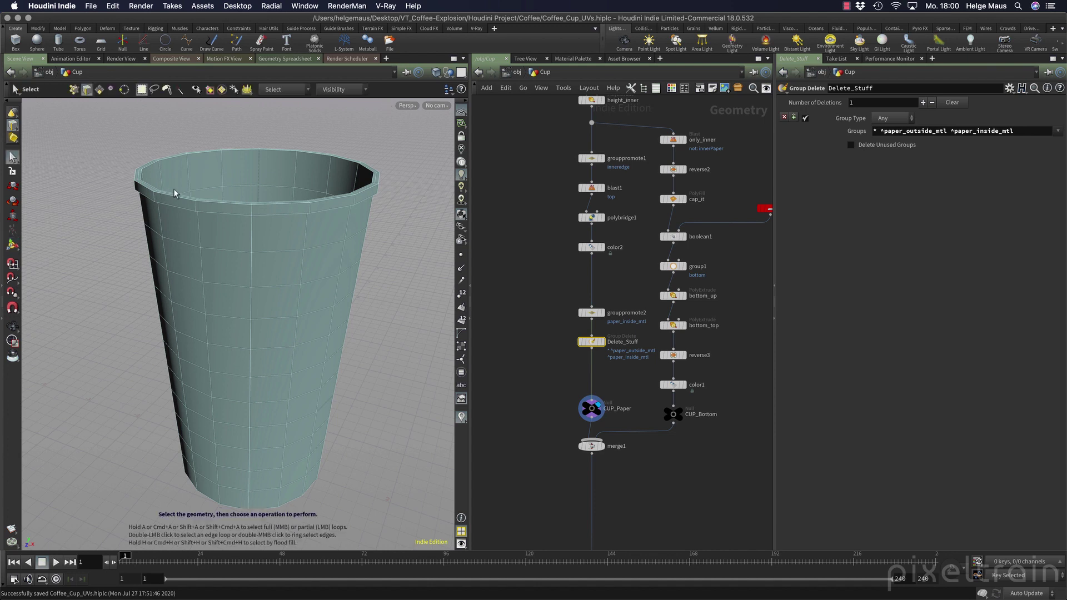
click(221, 89)
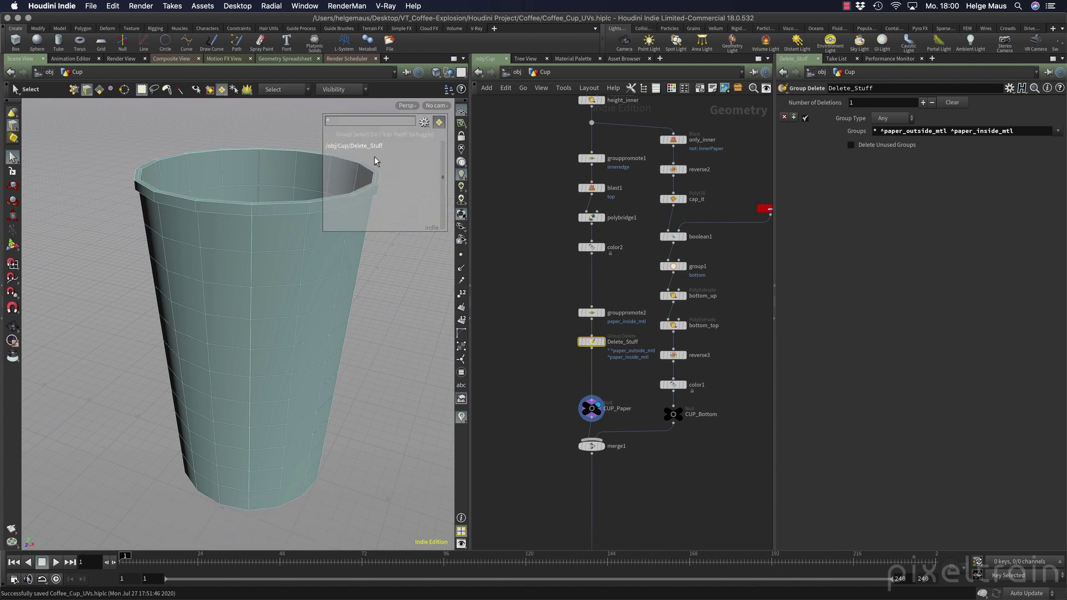
click(99, 89)
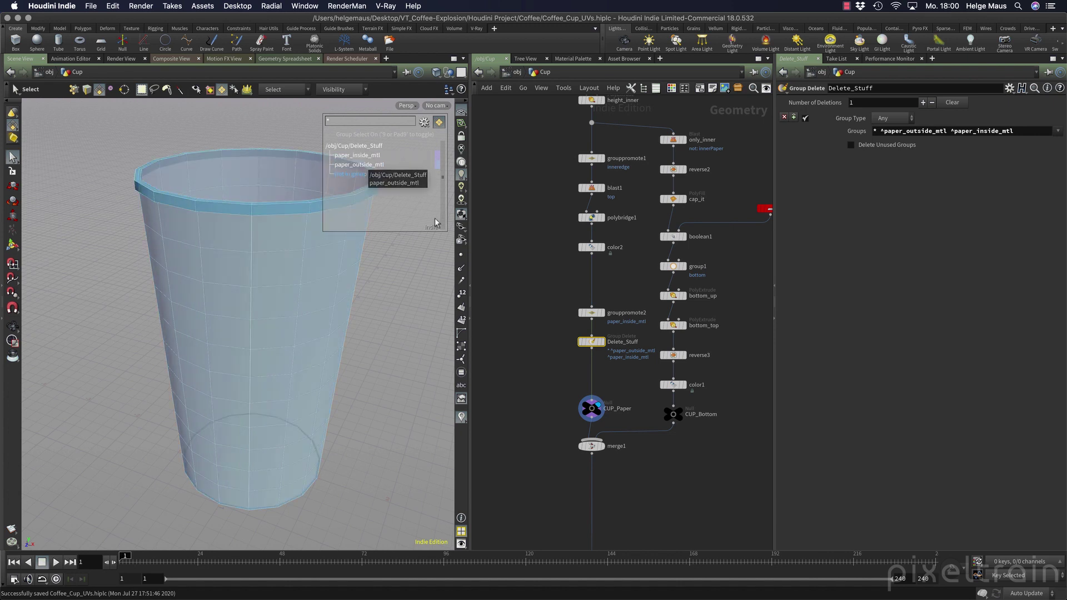
key(9)
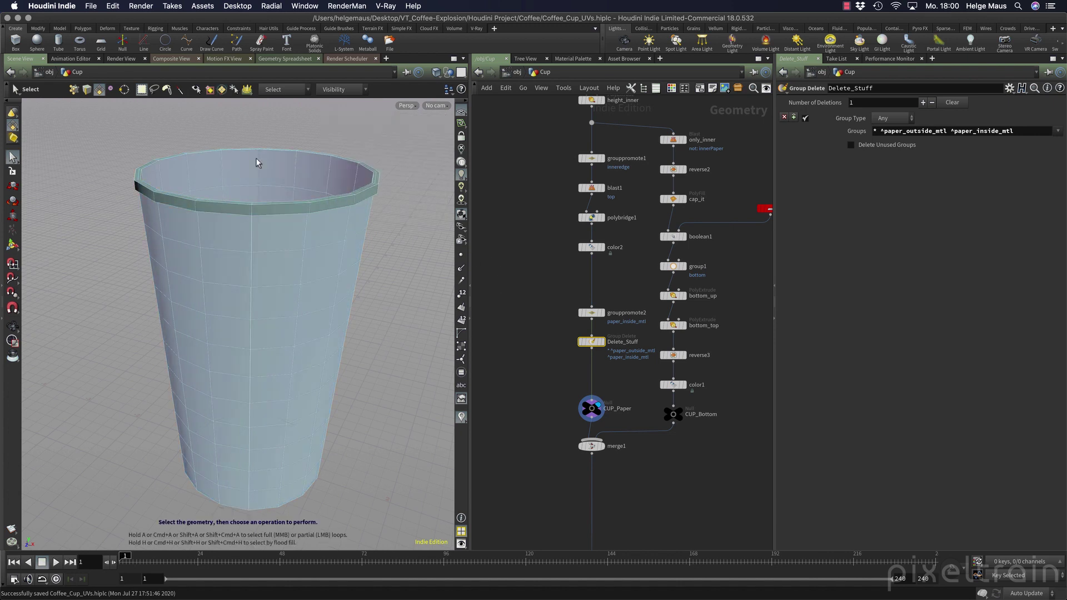
middle_drag(516, 379, 504, 355)
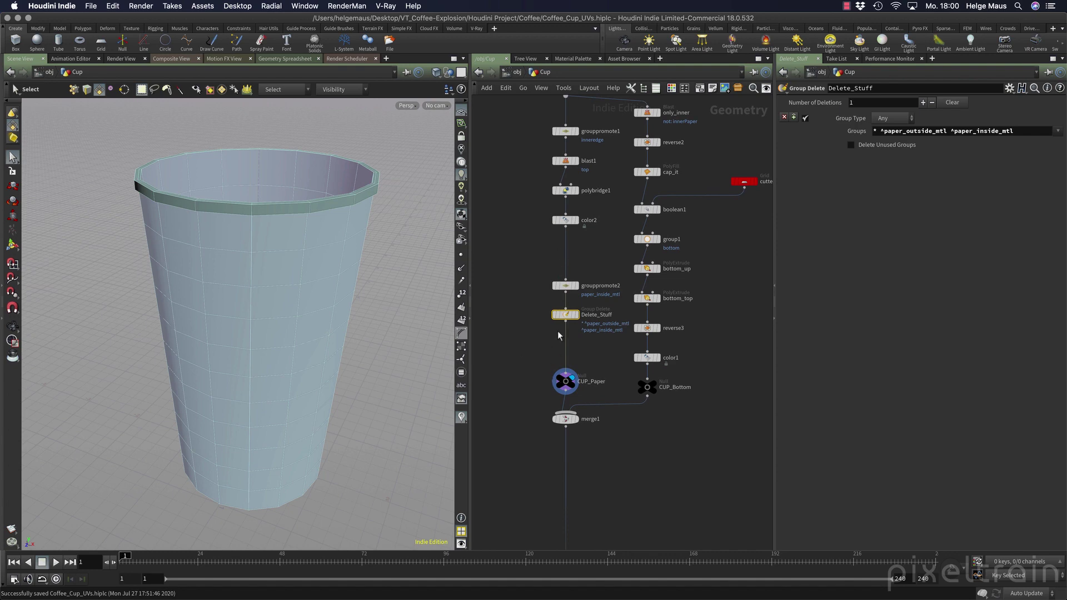
Step: Display CUP_Bottom and move merge1, CUP_Paper and CUP_Bottom down to make room
click(654, 388)
key(space)
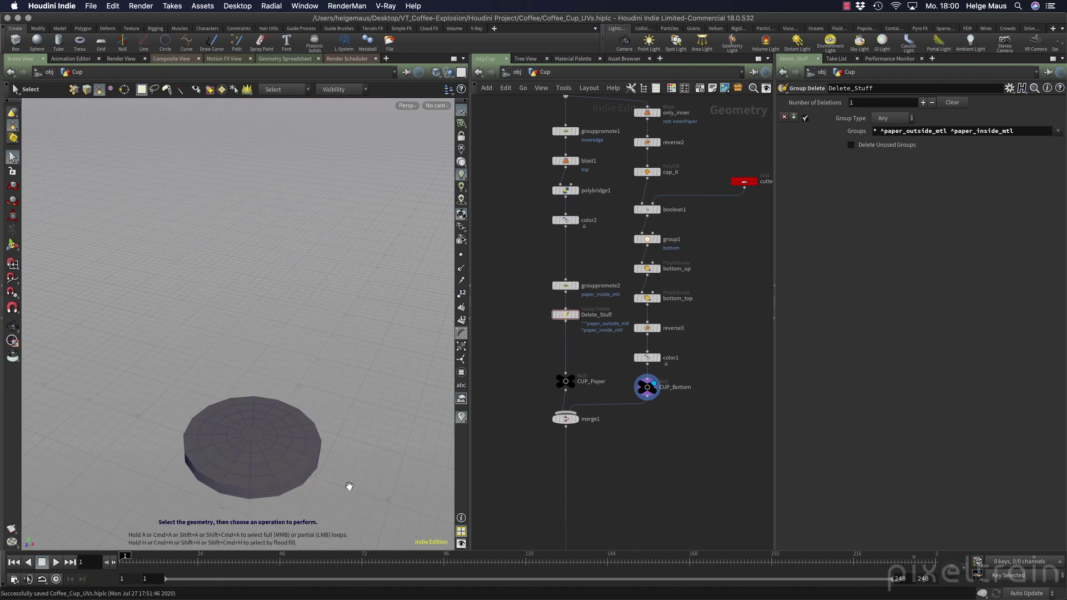
drag(347, 488, 274, 357)
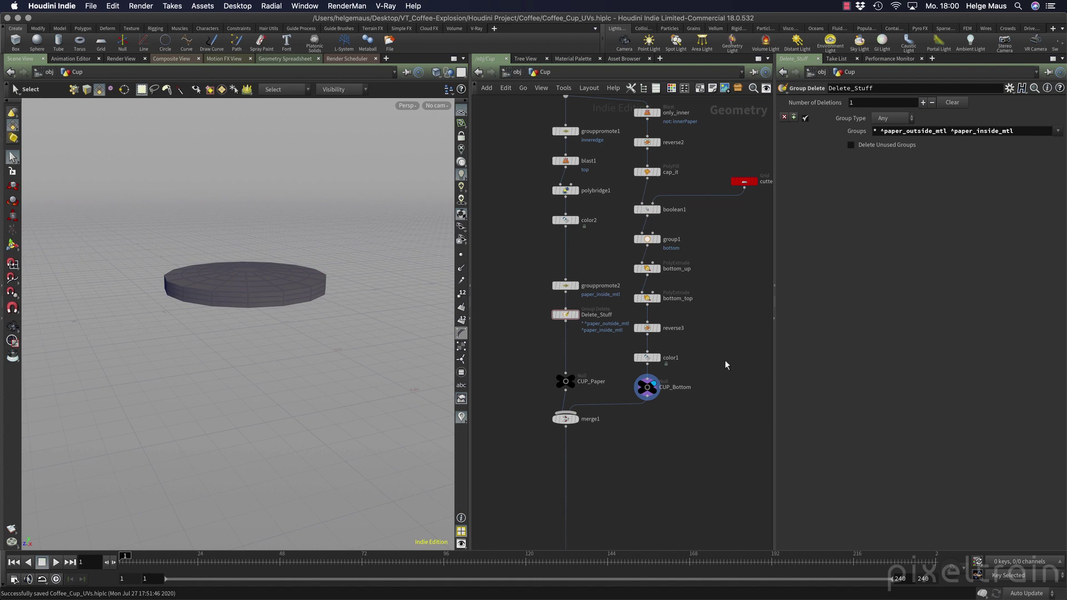
drag(570, 427, 570, 464)
drag(568, 382, 565, 411)
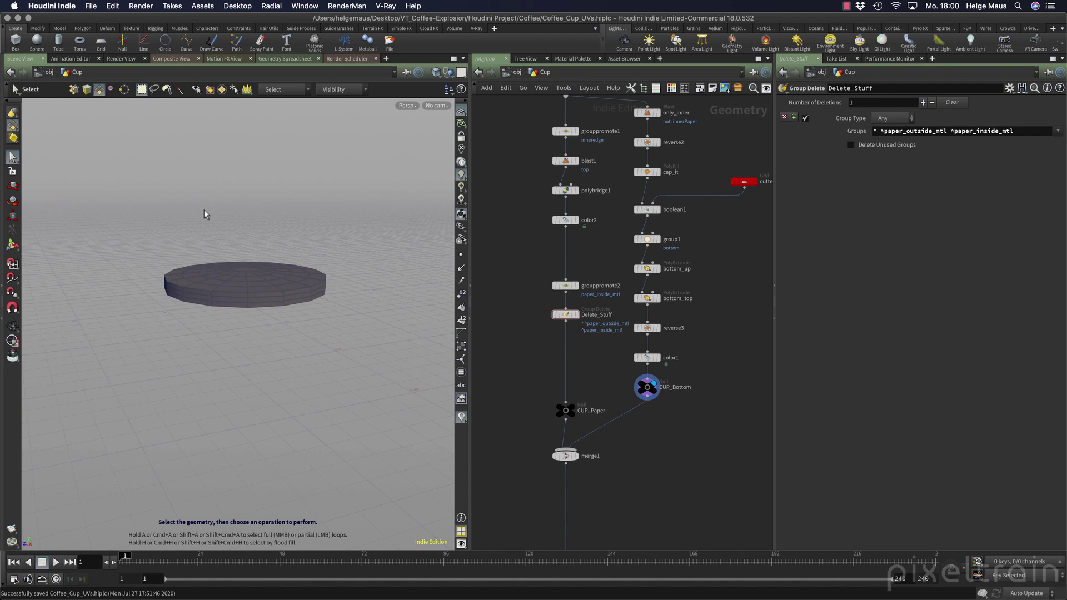
drag(653, 393, 653, 430)
Step: Insert a Group Delete node, groupdelete1, between color1 and CUP_Bottom
key(Tab)
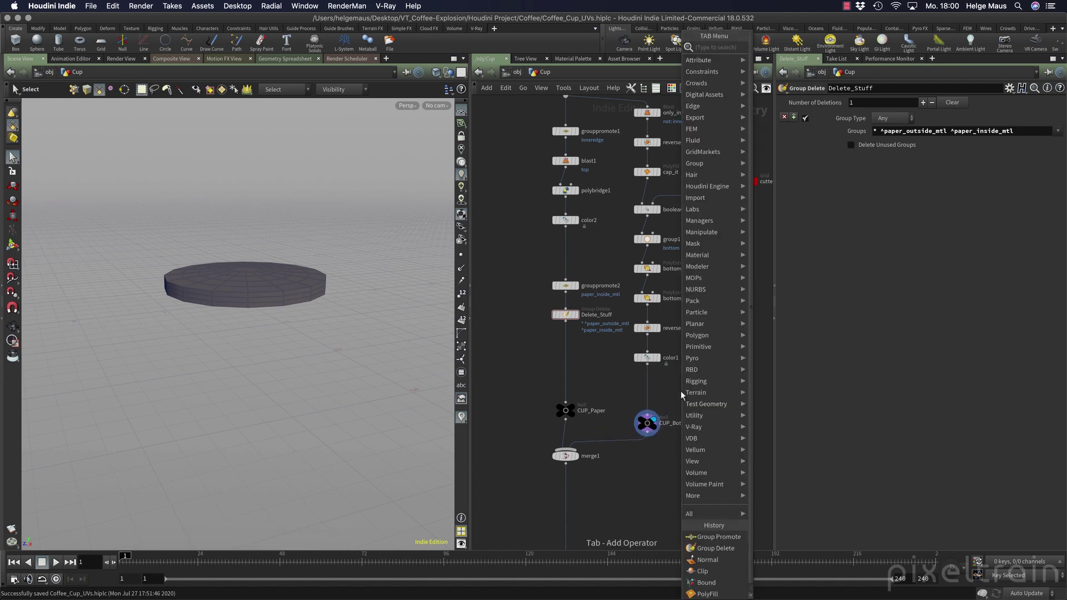
text(delet)
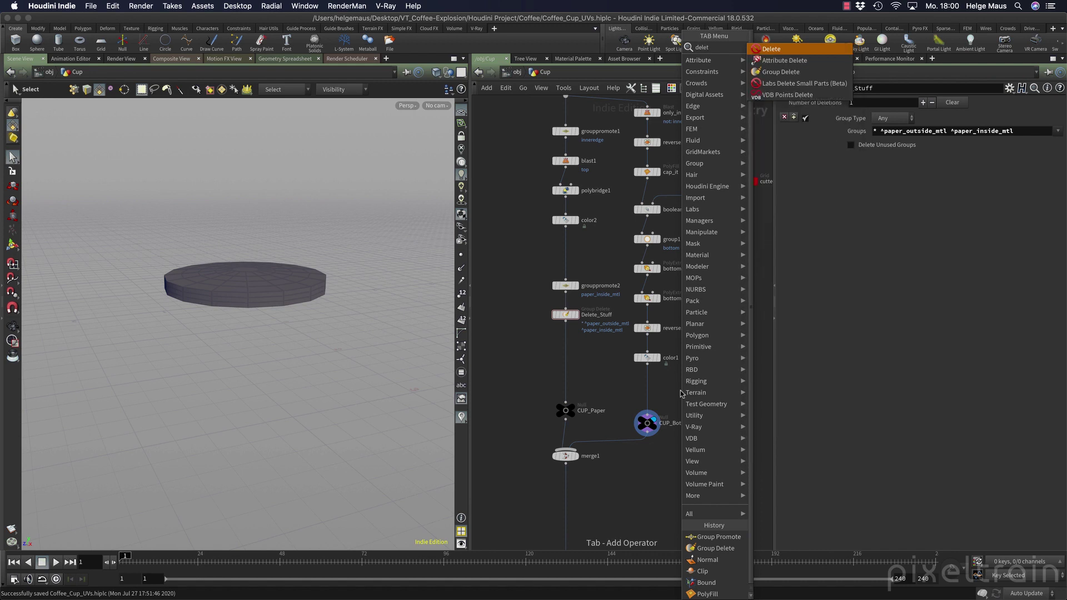
key(Down)
key(Down)
key(Return)
click(654, 390)
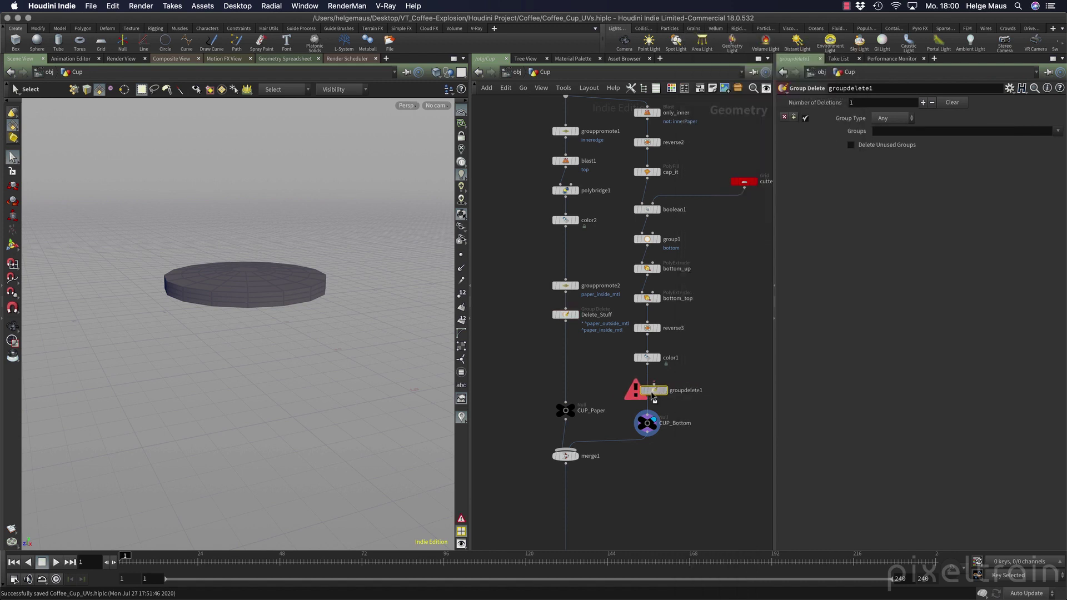
click(912, 131)
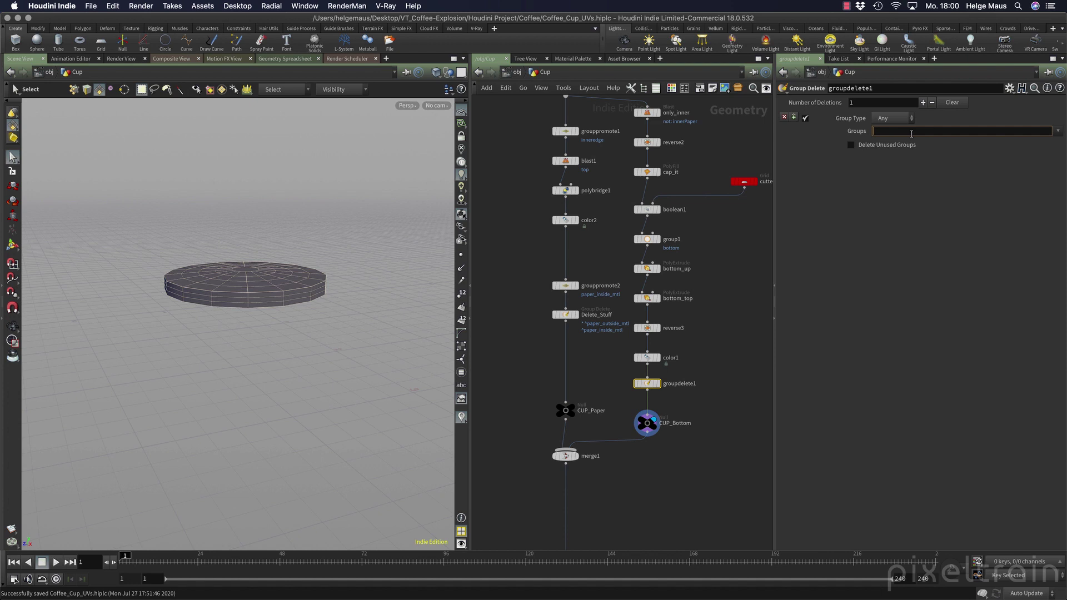
Step: Set groupdelete1's Groups to * so every group on the bottom disc is removed
text(*)
key(Return)
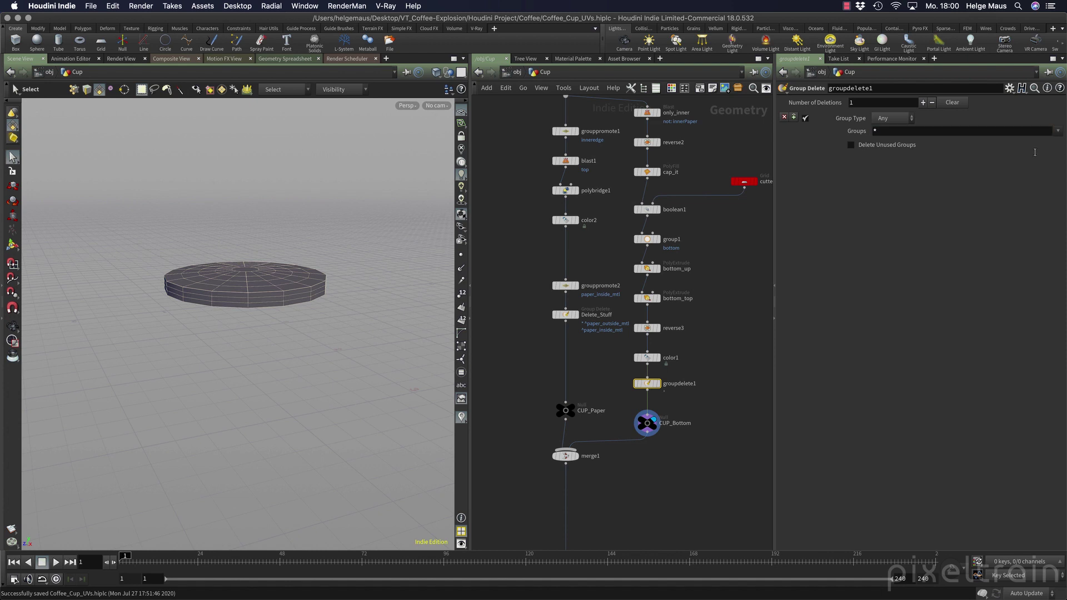
drag(647, 423, 646, 428)
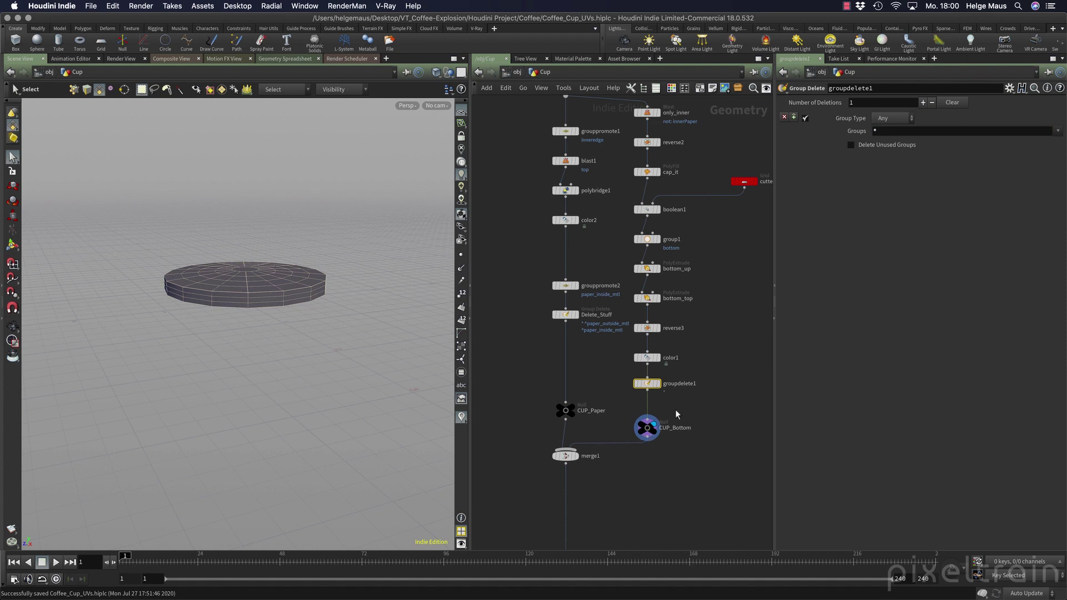
Step: Add a group2 Group Create node above CUP_Bottom named paper_bottom_mtl
key(Tab)
text(grou)
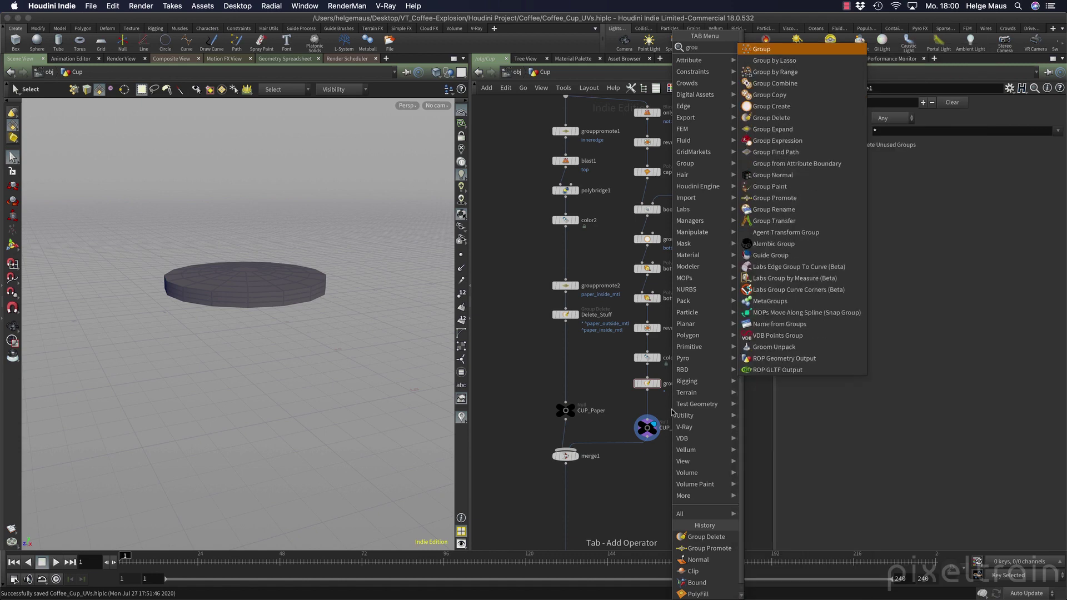
key(Return)
click(648, 411)
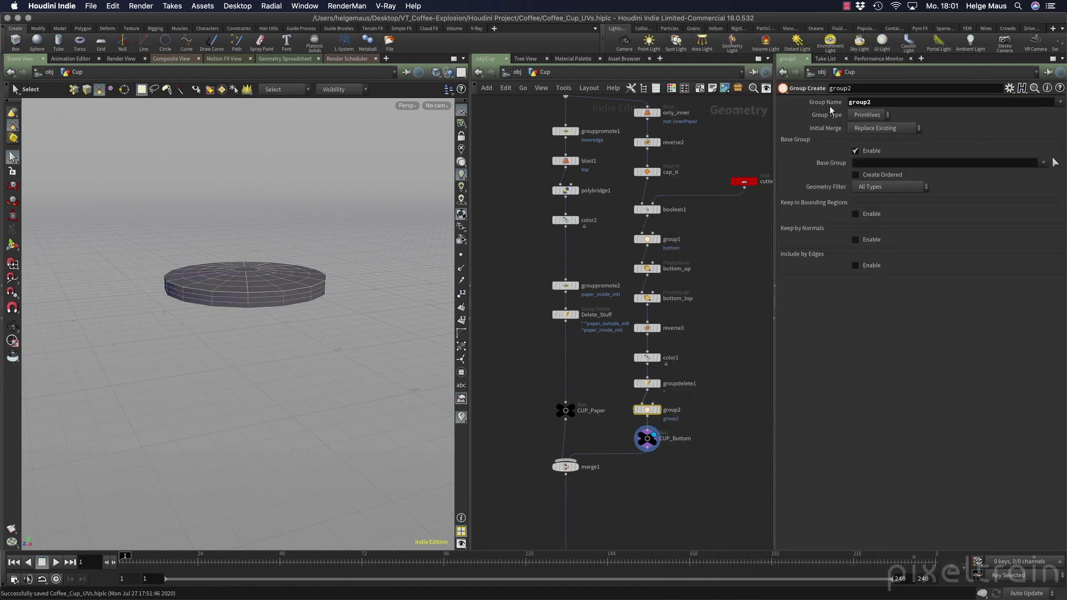
double_click(876, 103)
text(paper_inside_mtl)
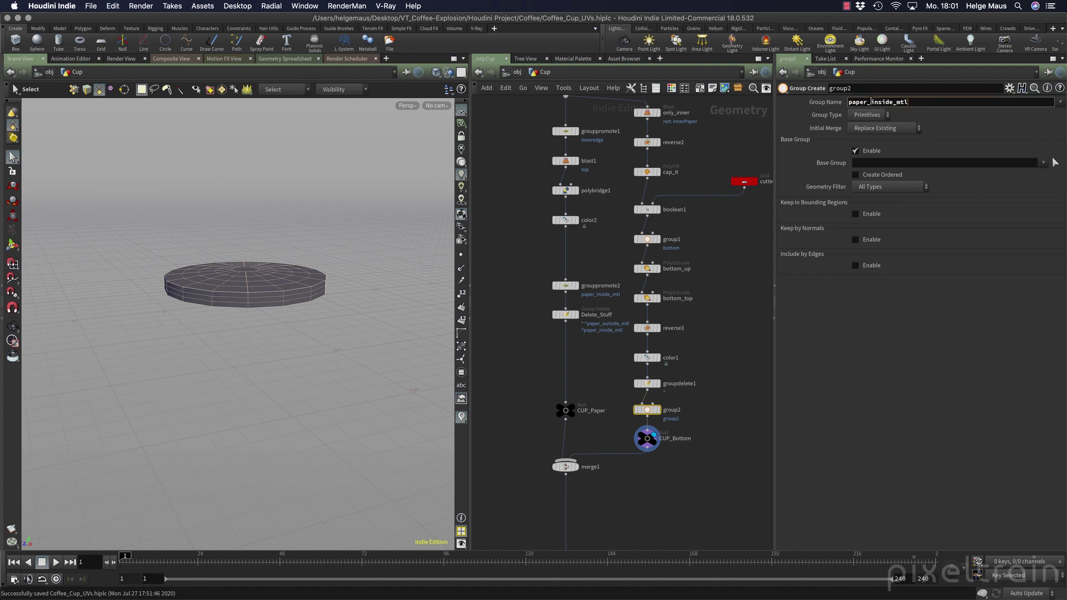
drag(870, 103, 894, 102)
text(bottom)
key(Return)
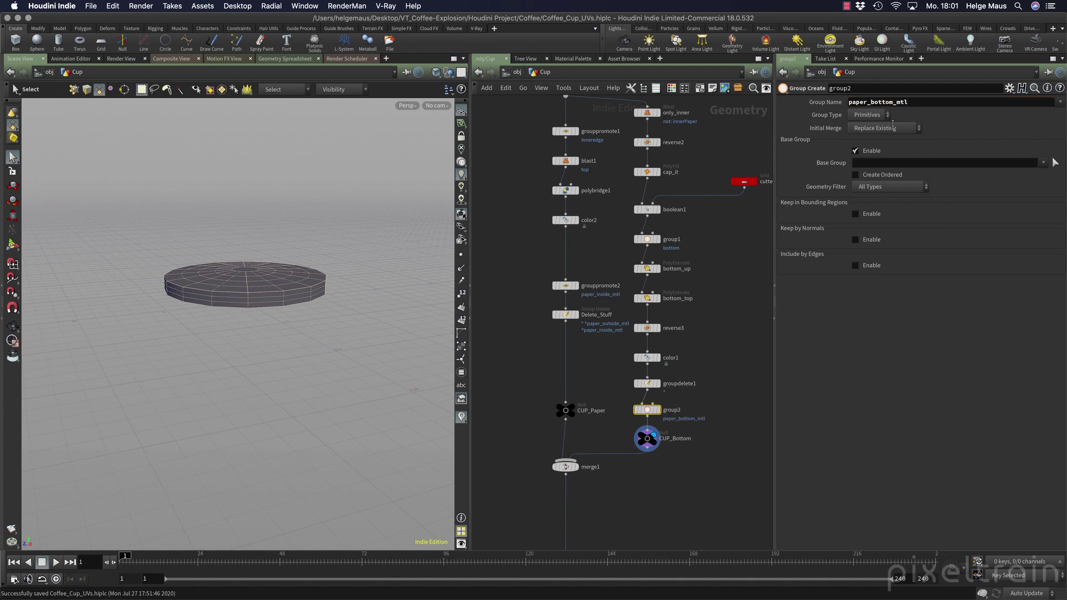
Step: Display merge1 to check its three material groups, then pan to the lid's node chain
click(639, 500)
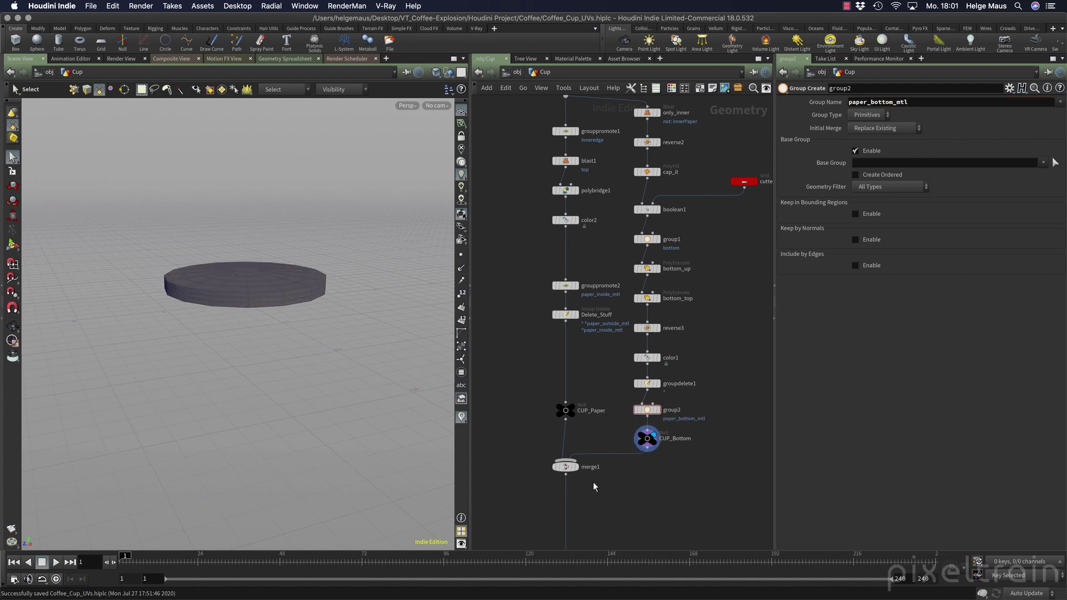
click(578, 469)
click(568, 471)
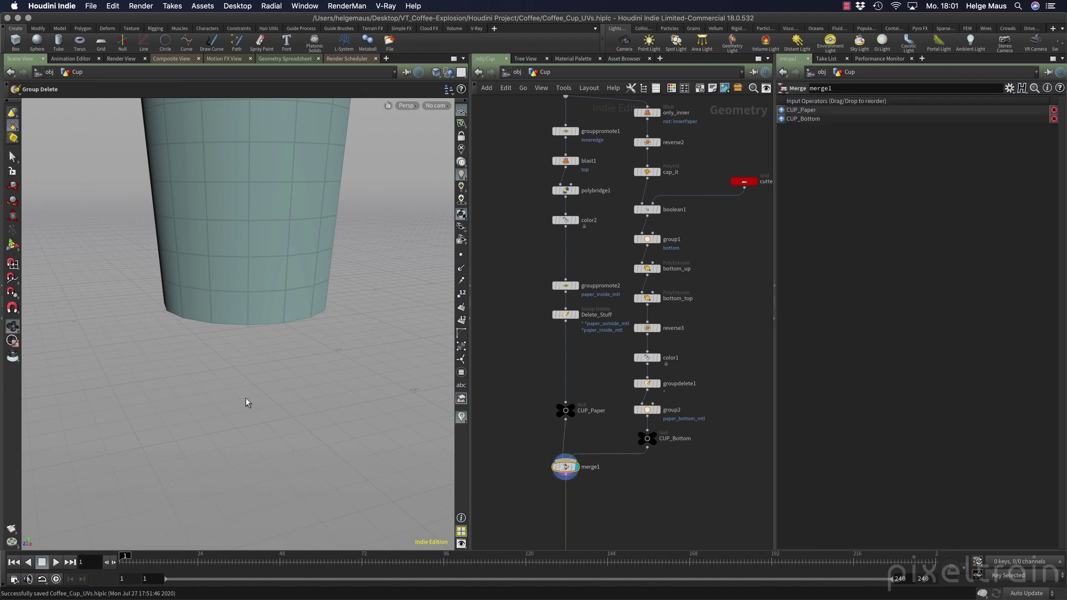
key(Return)
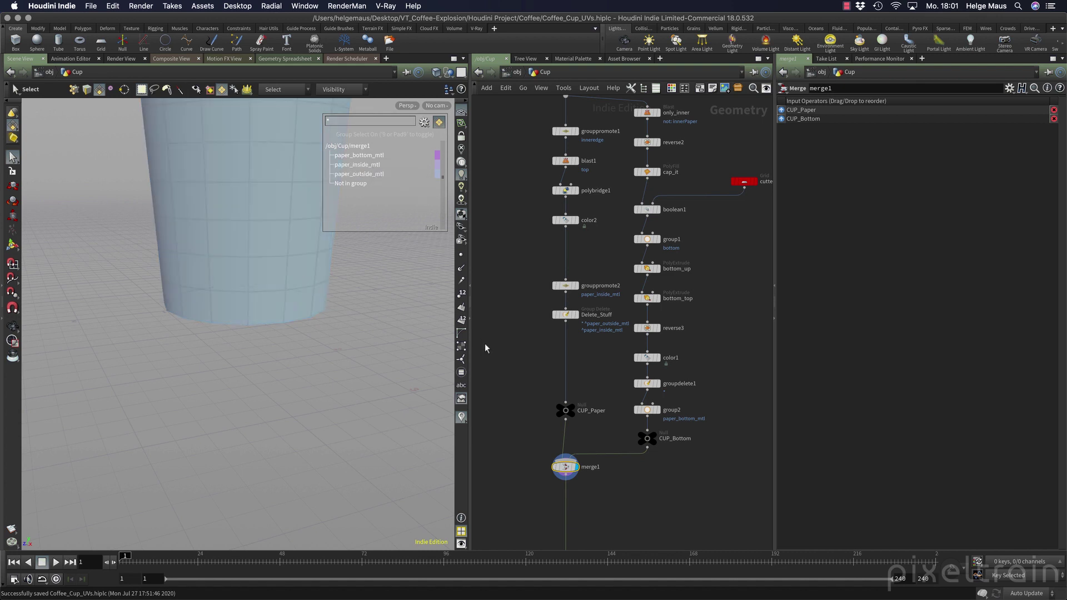
key(Escape)
drag(410, 367, 226, 388)
key(s)
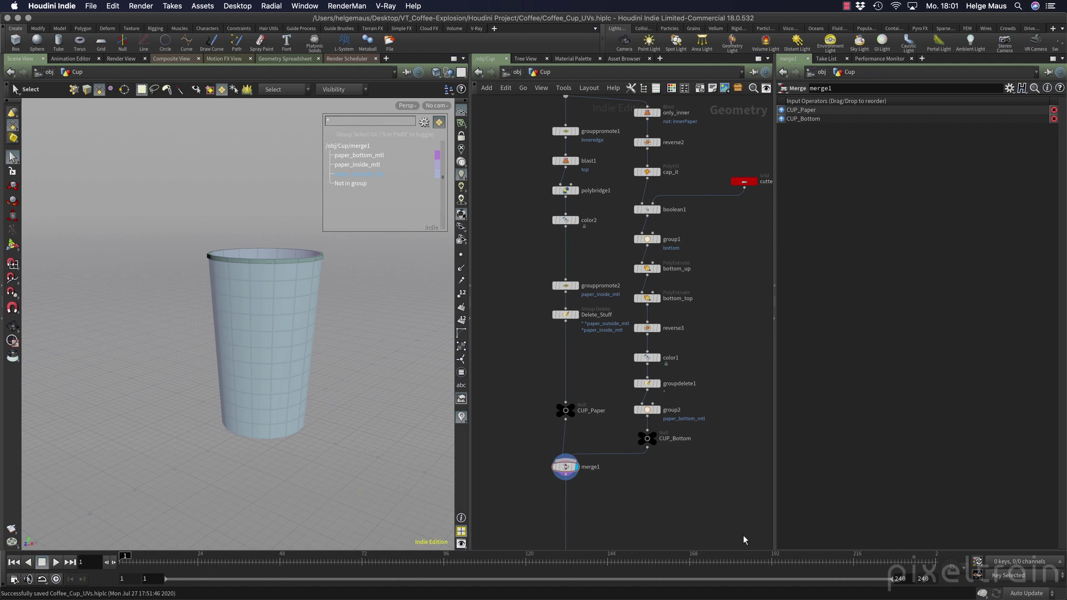
scroll(711, 506, down, 4)
middle_drag(719, 507, 547, 254)
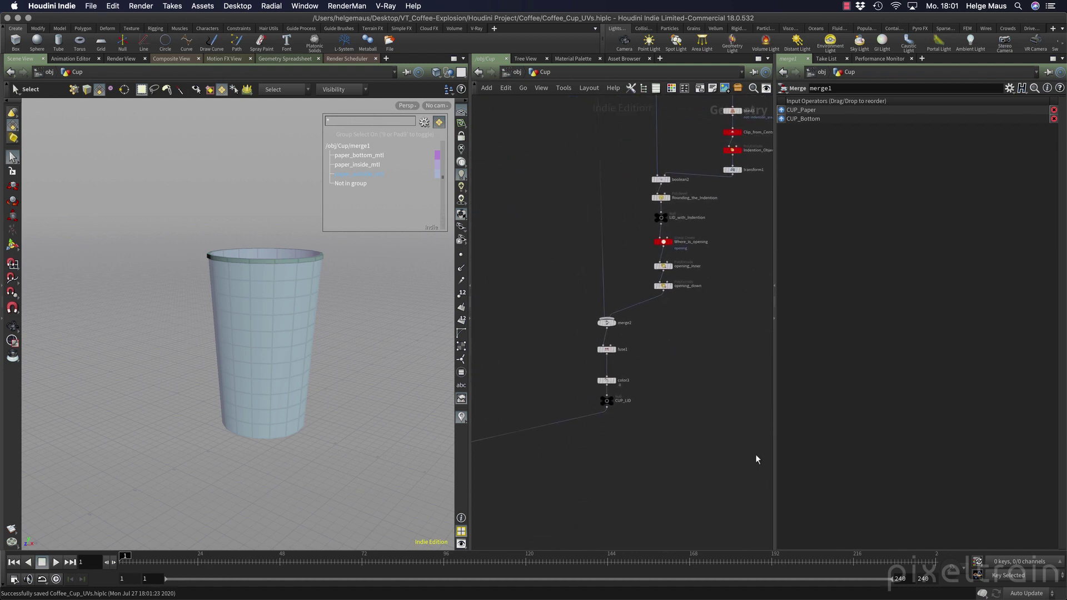
Step: Display CUP_LID alone and orbit to look down at the lid's top opening
click(614, 402)
scroll(684, 403, up, 3)
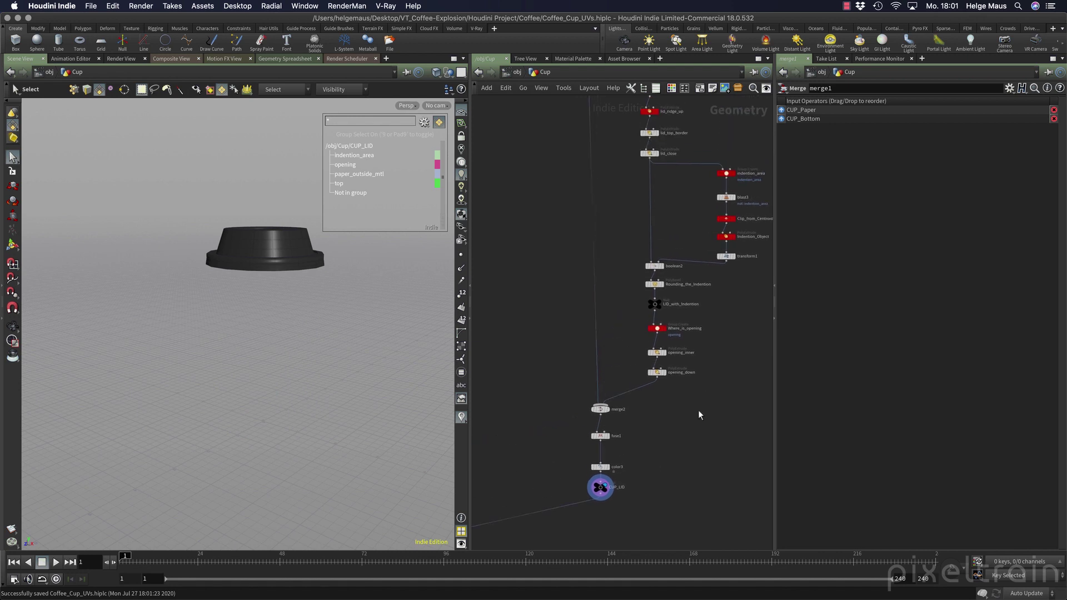
scroll(618, 469, up, 2)
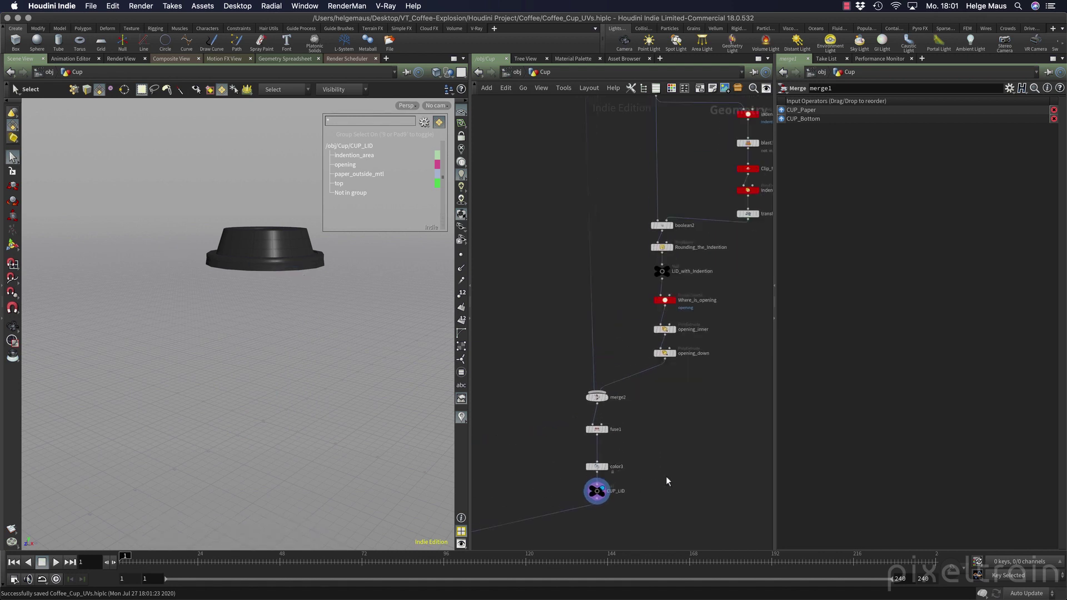
key(Escape)
drag(266, 312, 264, 343)
key(s)
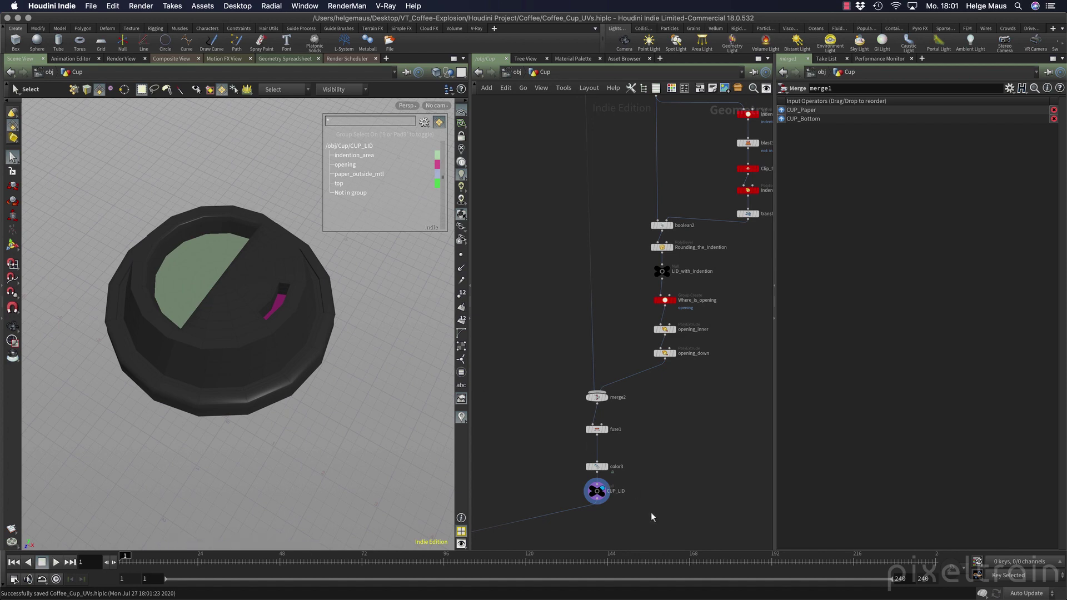
Step: Insert groupdelete2 between color3 and CUP_LID with Groups set to *
drag(596, 492, 599, 531)
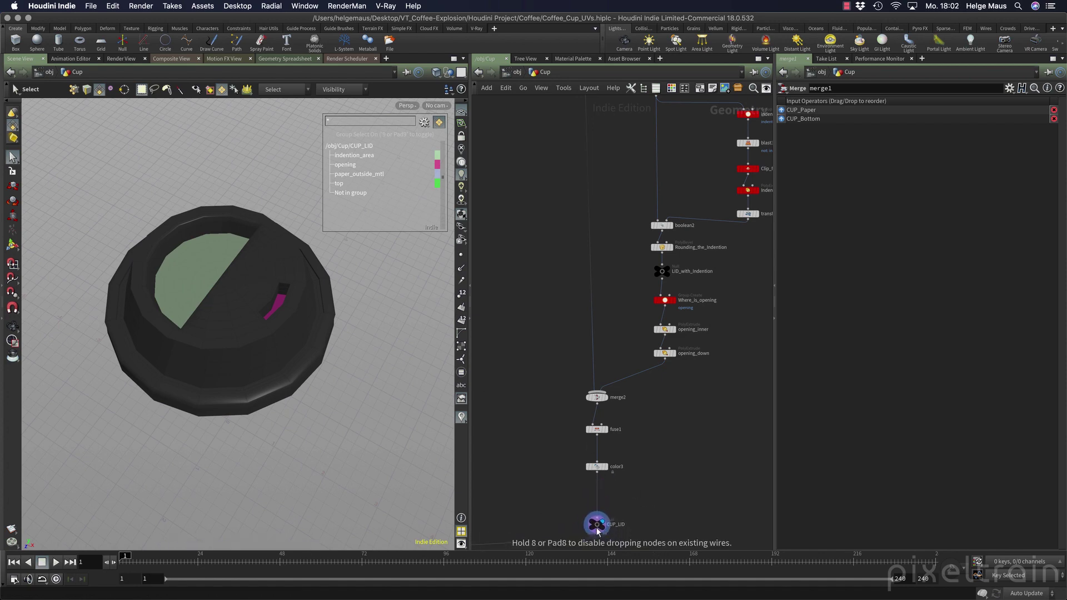
key(Tab)
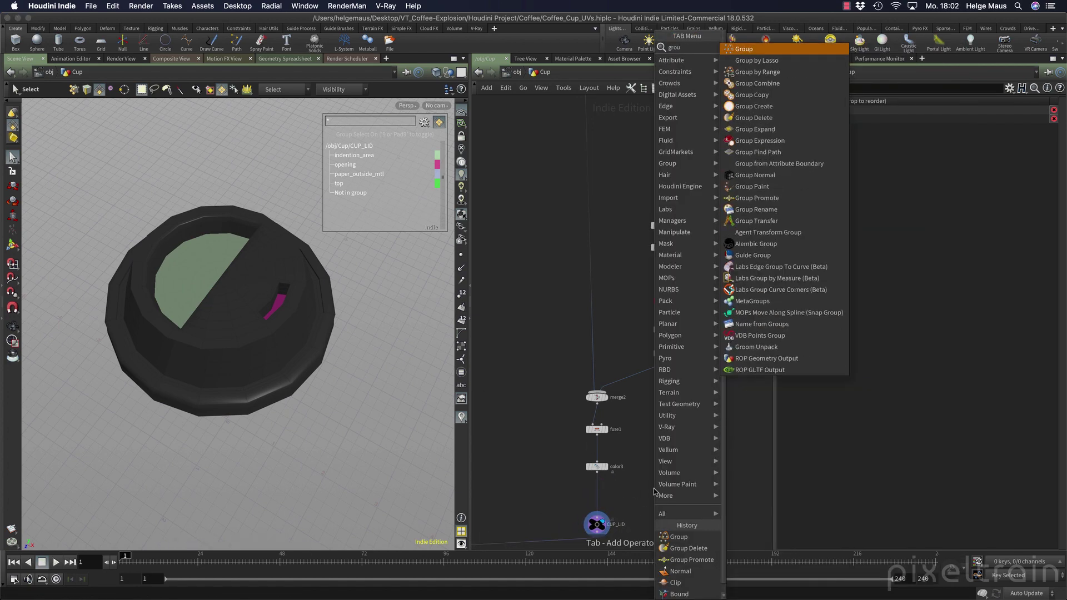
click(777, 92)
click(647, 494)
drag(646, 493, 597, 495)
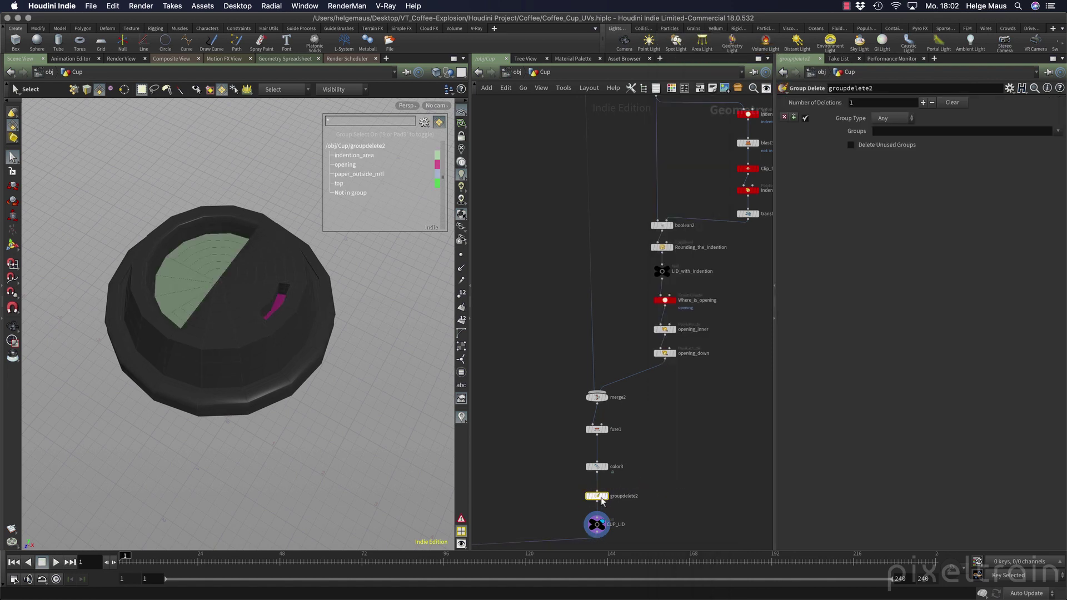
text(*)
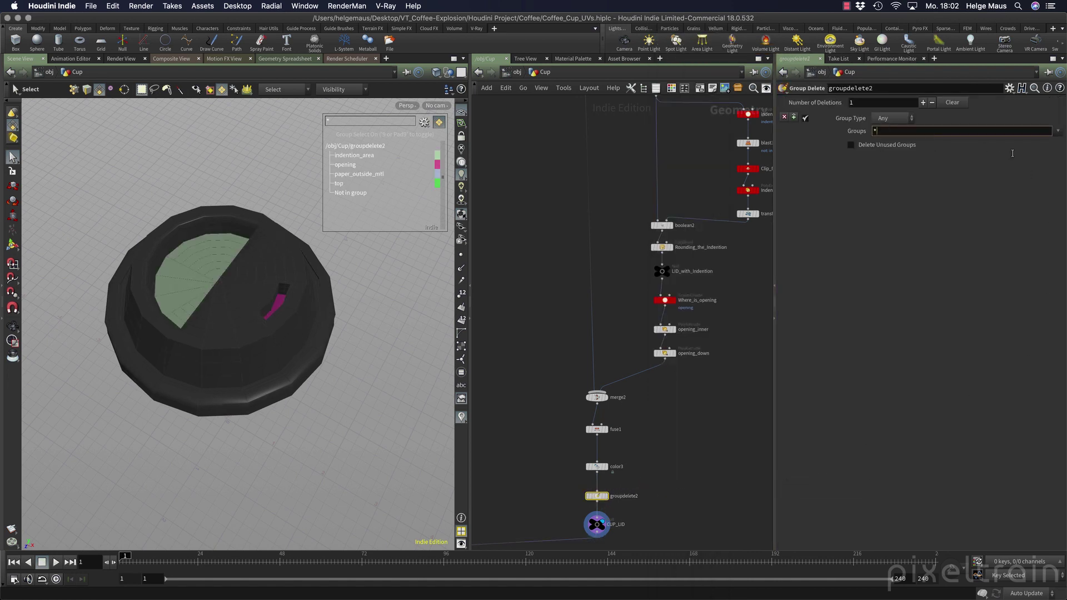
key(Return)
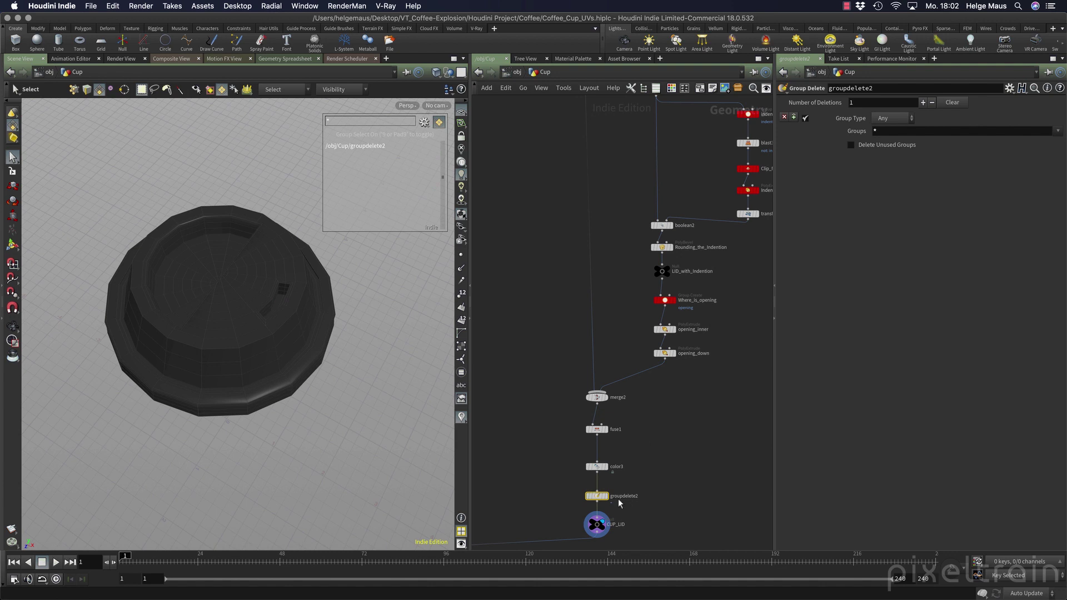
Step: Tidy the lower lid nodes and orbit to view the lid straight down
middle_drag(686, 505, 688, 381)
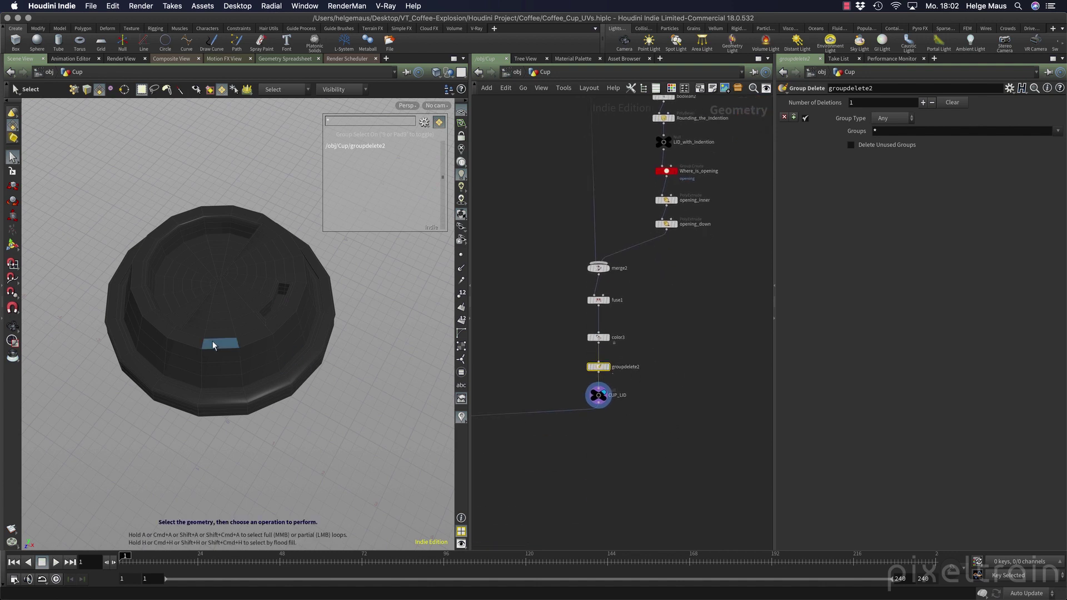
drag(605, 399, 604, 416)
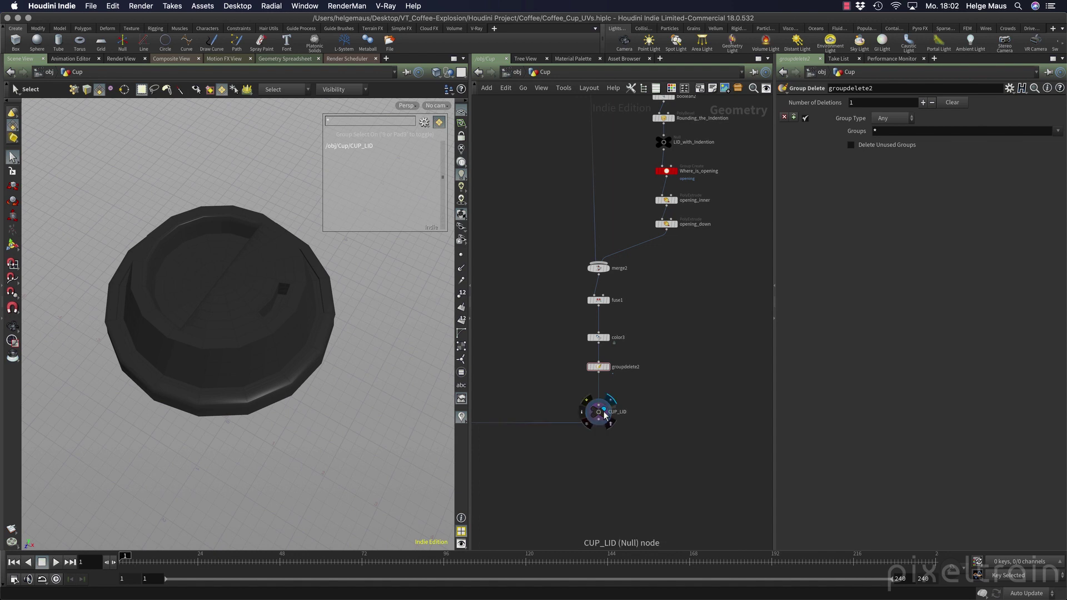
key(Escape)
drag(230, 429, 276, 431)
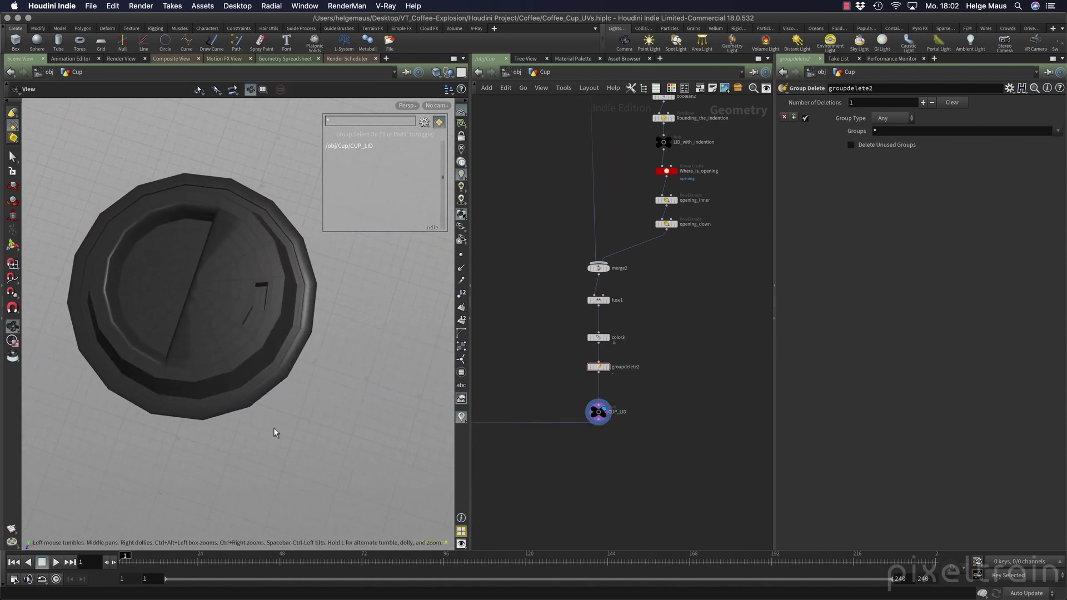
key(s)
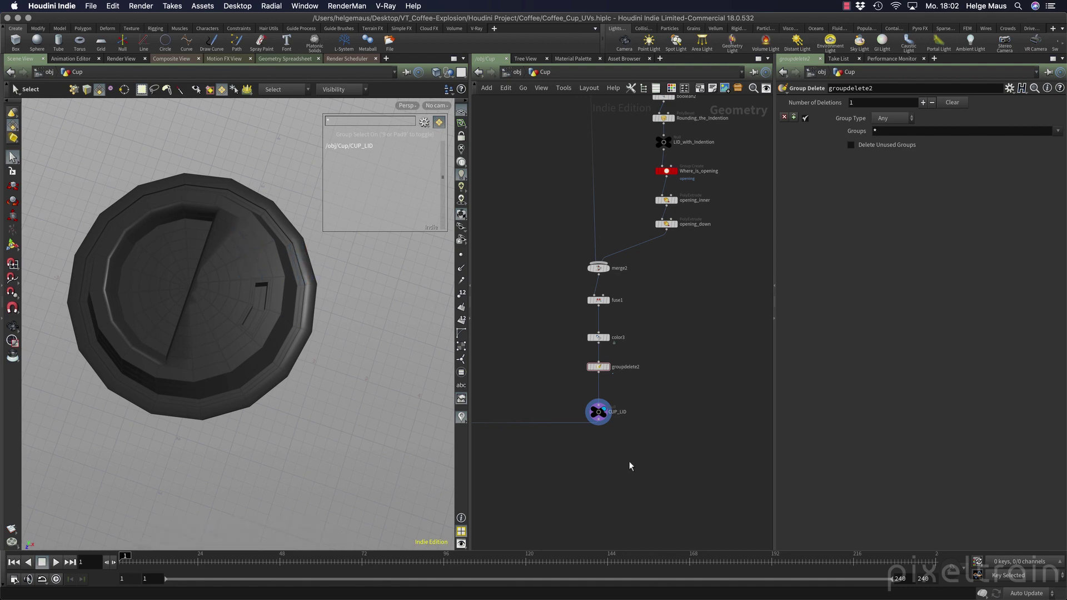
Step: Add a Group Create node above CUP_LID with Base Group disabled
key(Tab)
text(grou)
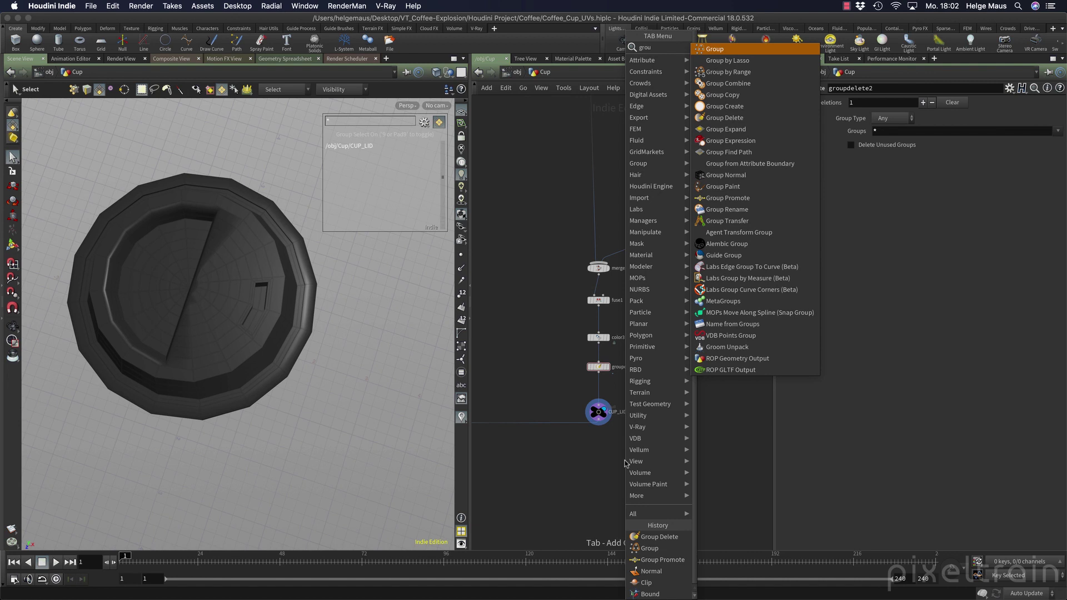
key(Return)
click(598, 391)
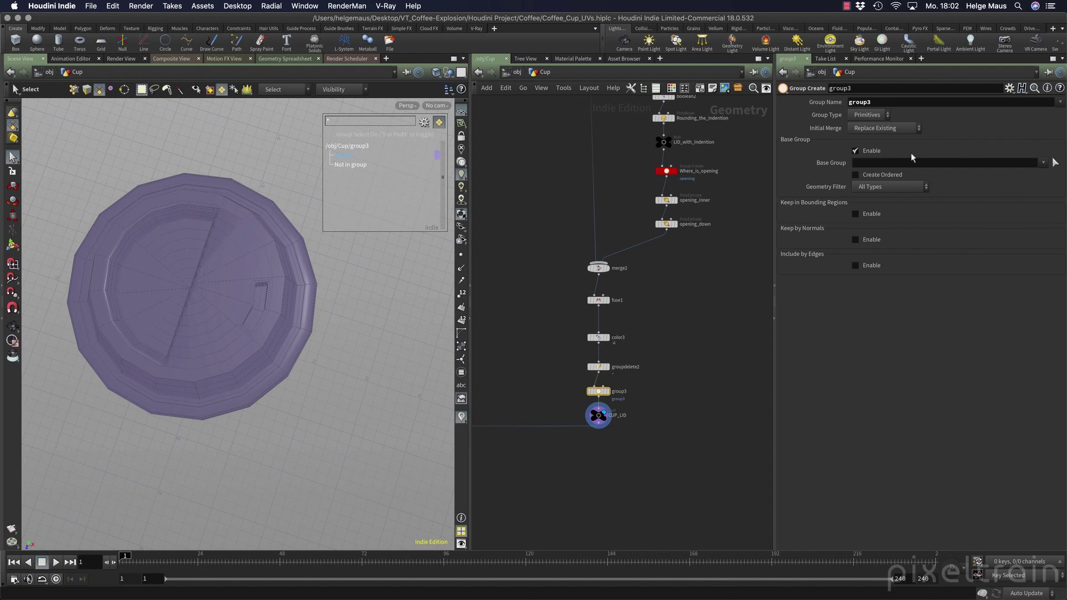
click(868, 150)
Step: Name the new group lid_flat_areas
double_click(896, 104)
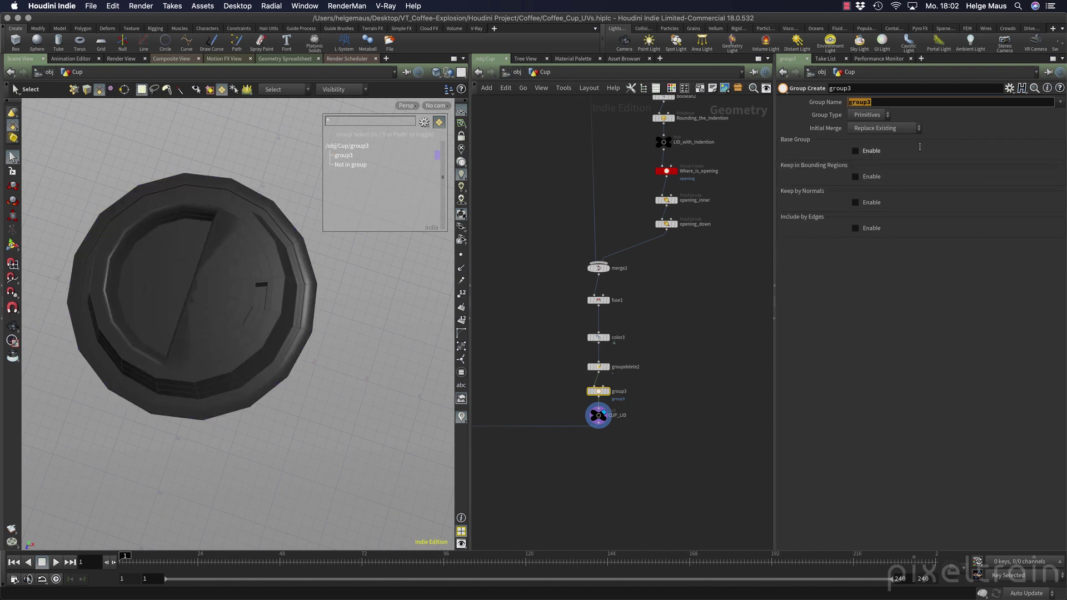
text(lid_flattareas)
key(Return)
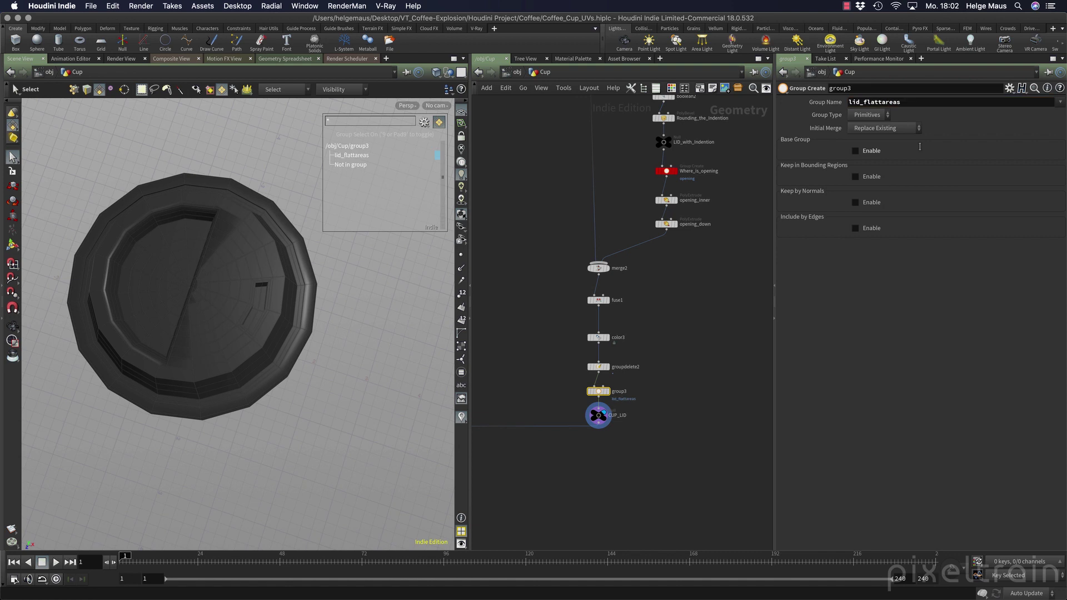
click(882, 103)
key(BackSpace)
text(_)
key(Return)
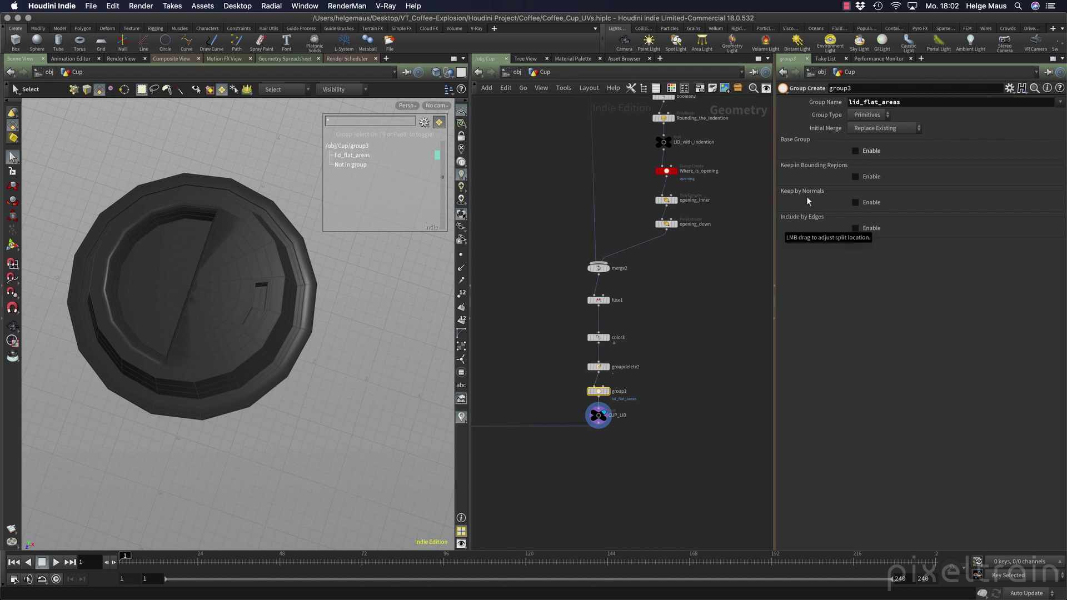
Step: Enable Keep by Normals with direction 0 1 0
click(856, 202)
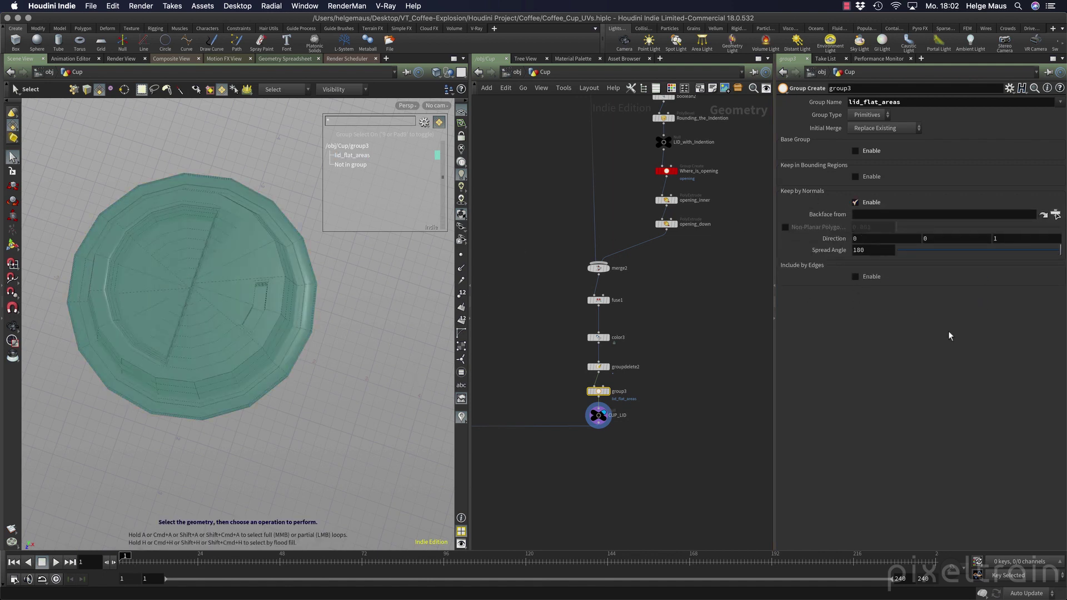
click(956, 239)
text(1)
key(Tab)
text(0)
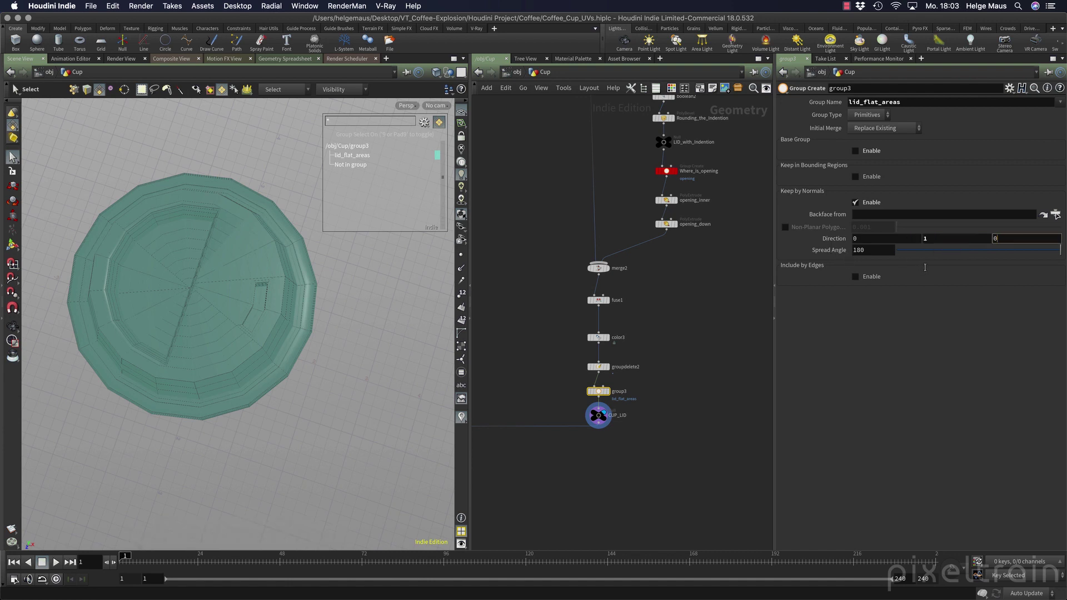
key(Return)
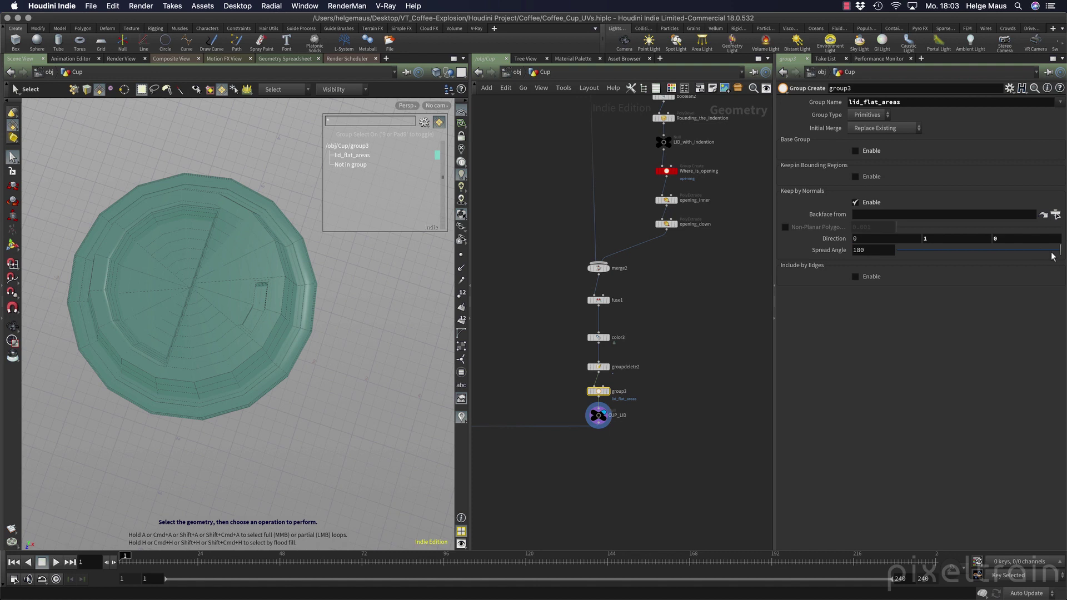
Step: Set the Spread Angle to 2 and orbit to check which lid faces are grouped
drag(1052, 250, 912, 252)
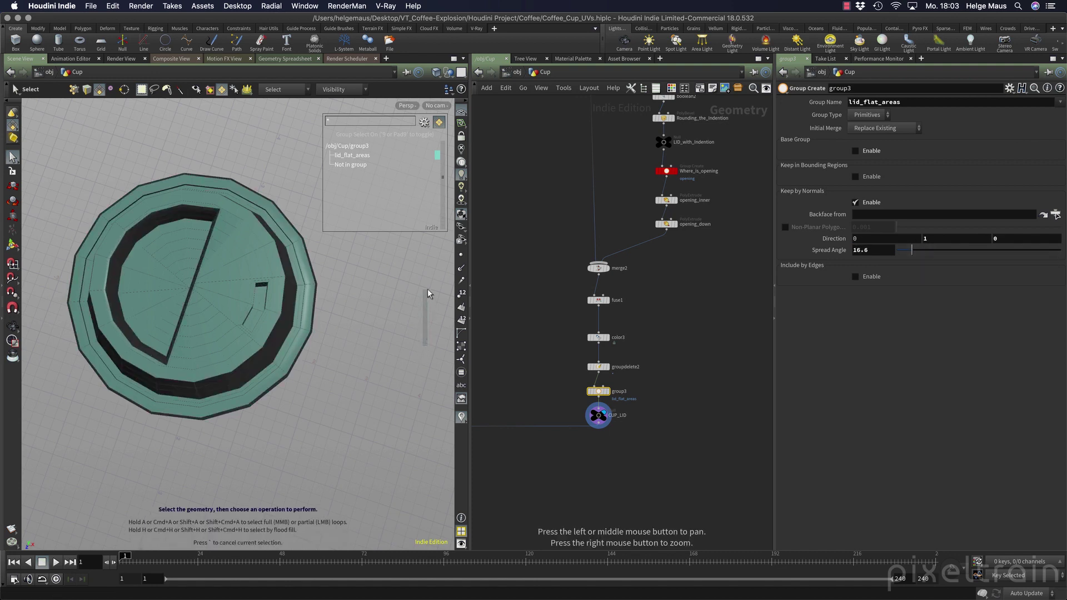
key(Escape)
drag(364, 341, 371, 286)
key(s)
mouse_move(917, 249)
mouse_down()
mouse_move(901, 249)
mouse_move(972, 254)
mouse_move(905, 251)
mouse_up()
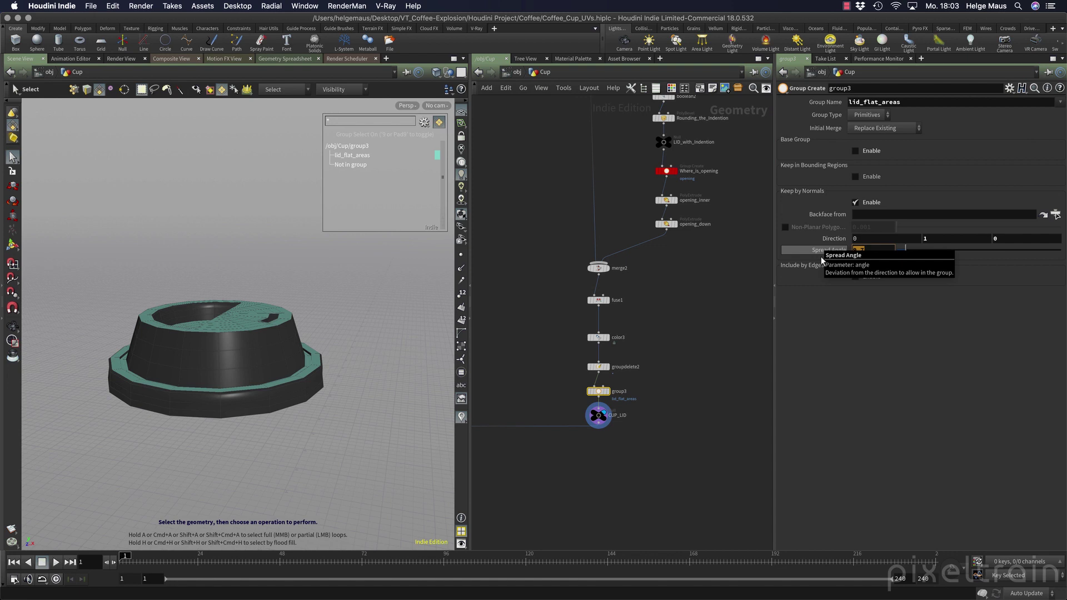
text(2)
key(Return)
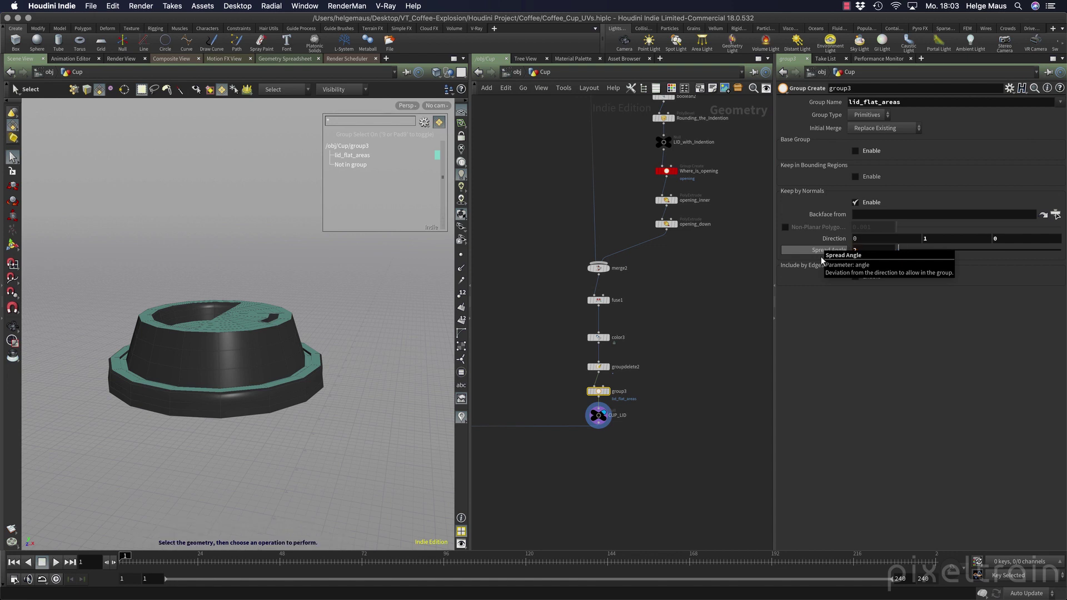
key(Escape)
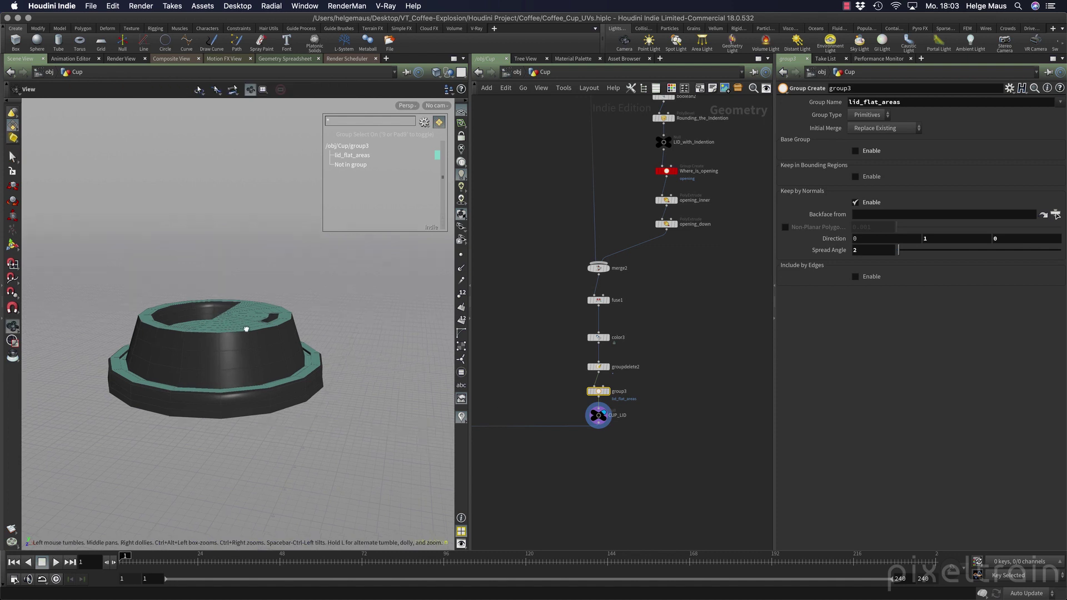
drag(289, 378, 389, 314)
key(s)
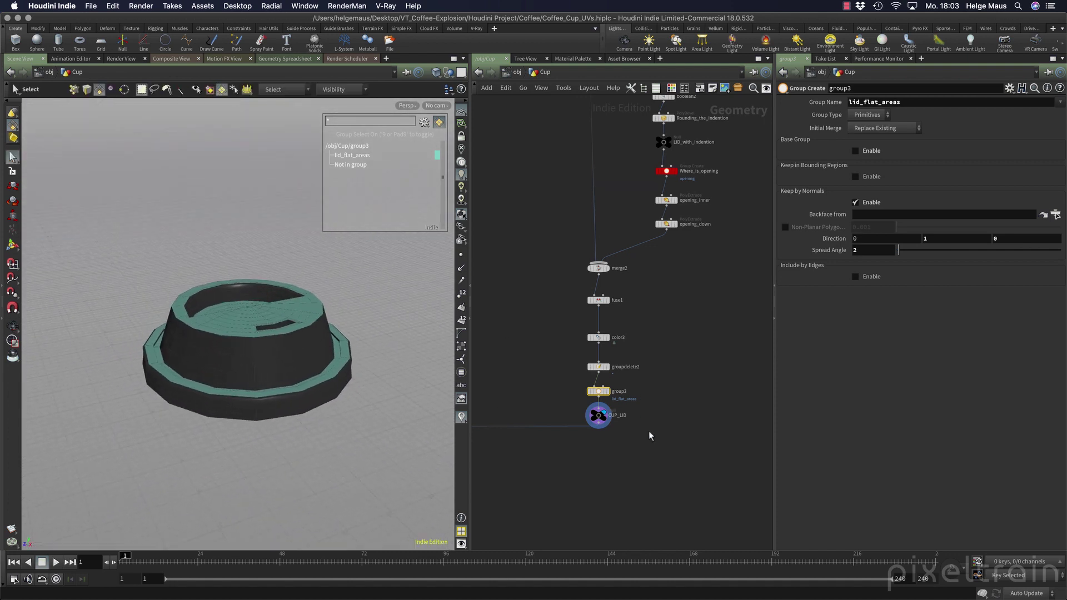
Step: Display the COMPLETE output and save the scene
middle_drag(633, 439, 771, 307)
middle_drag(607, 399, 634, 419)
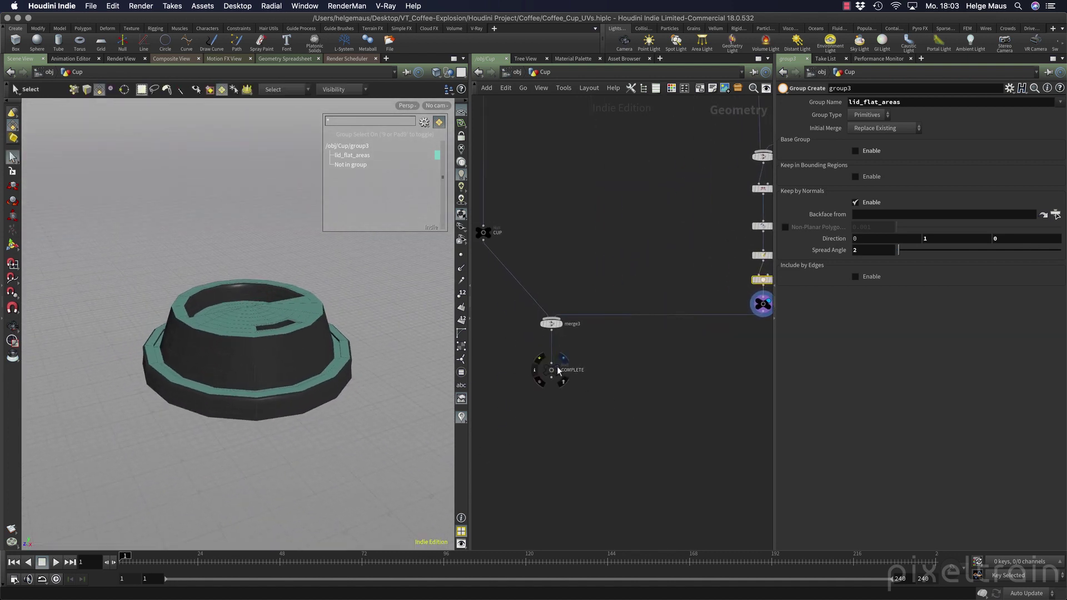
click(558, 369)
key(super+s)
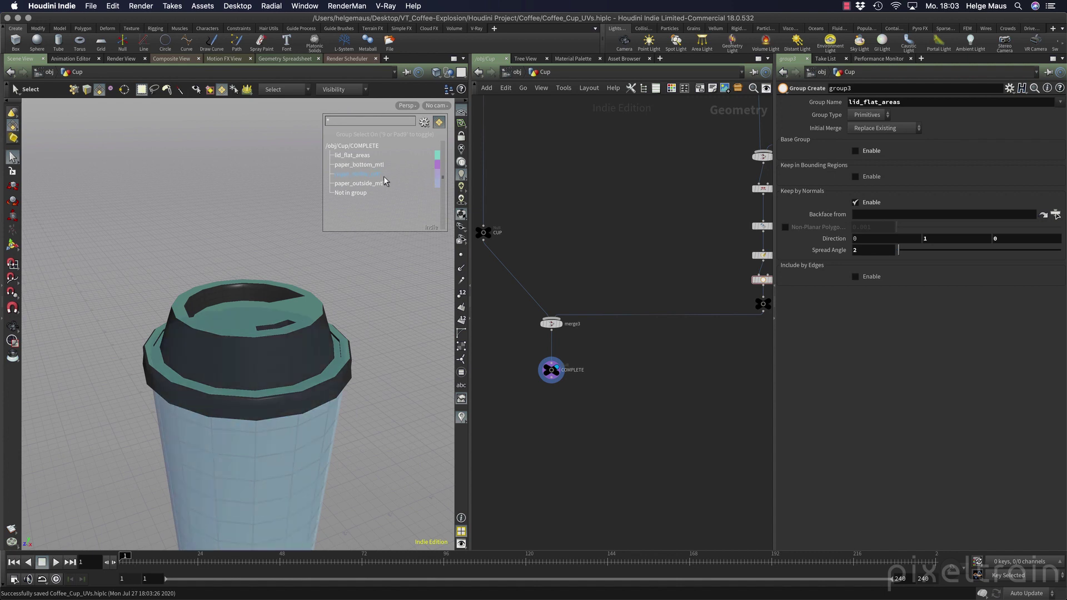